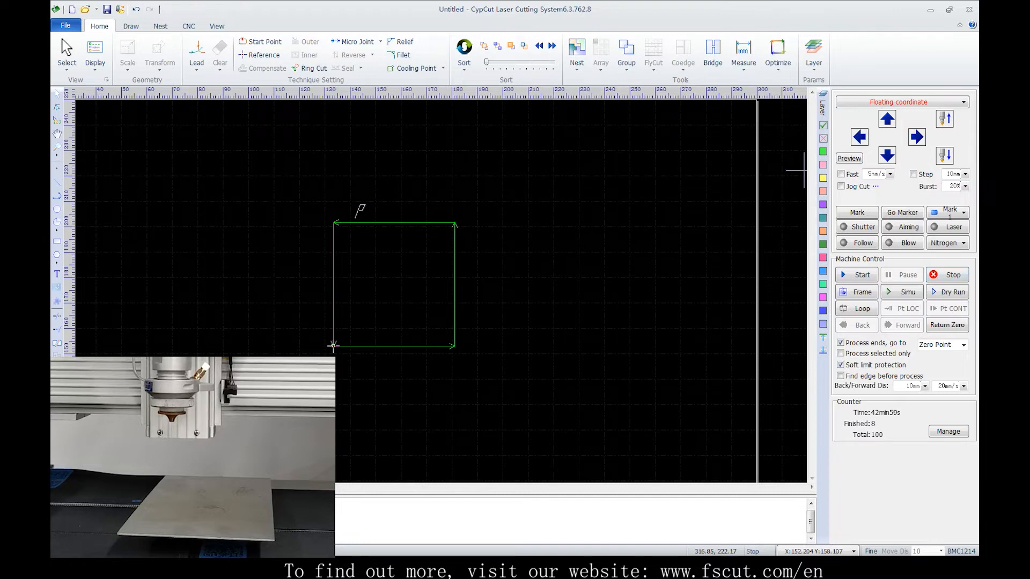
# Examine the available coordinate systems without changing the active floating coordinate
pyautogui.click(902, 101)
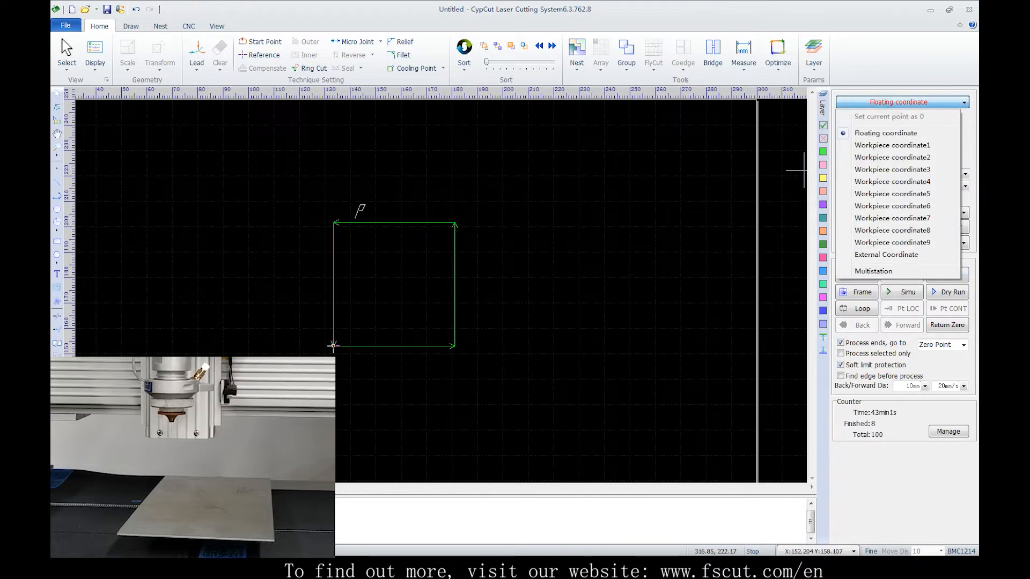
pyautogui.press('Escape')
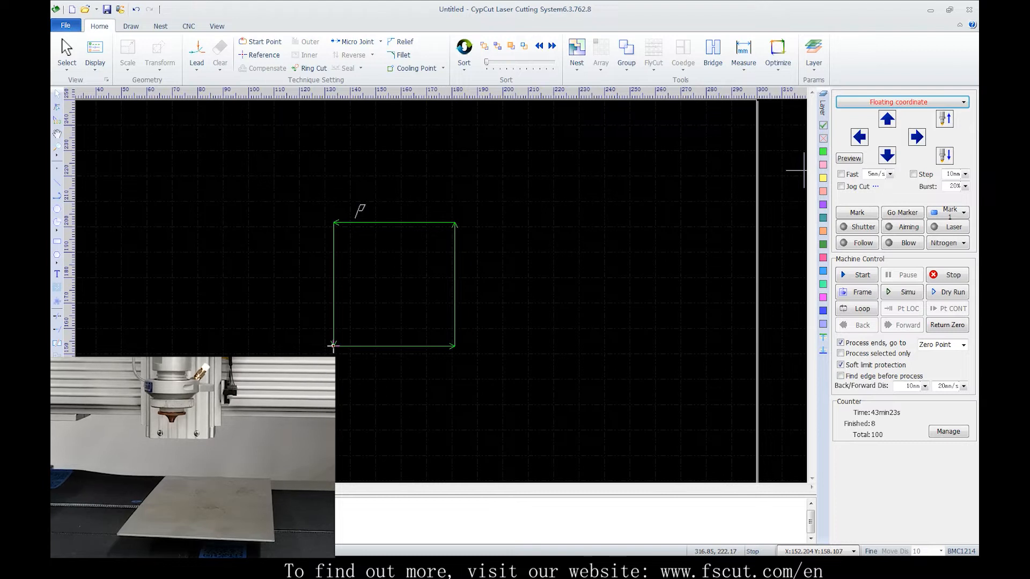
# Jog the laser head to a position below the square, at about X 150, Y 125, and start processing
pyautogui.scroll(-2, 620, 248)
pyautogui.moveTo(563, 220); pyautogui.dragTo(534, 195, button='middle')
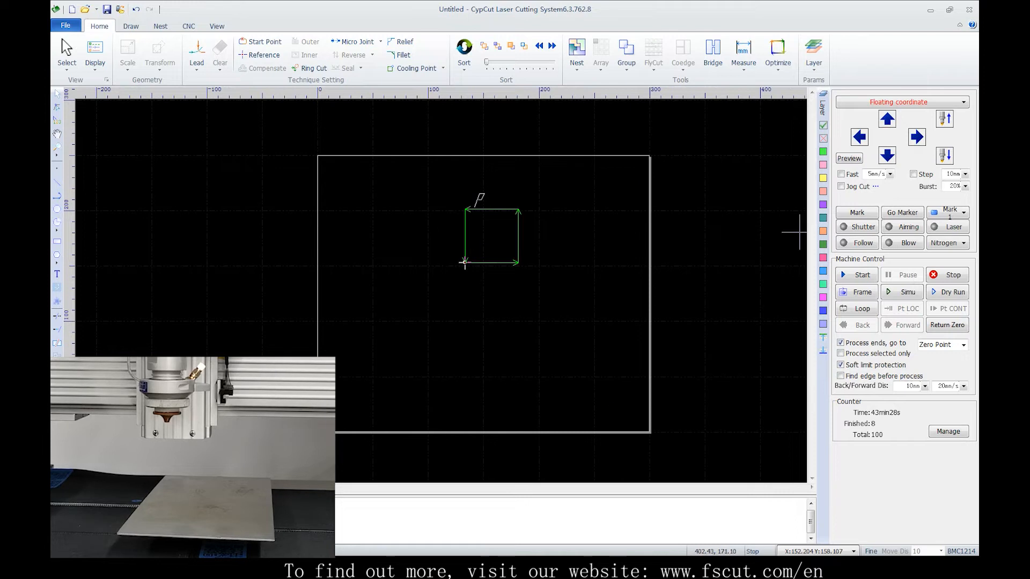
pyautogui.press('Left')
pyautogui.press('Down')
pyautogui.hotkey('shift', 'Down')
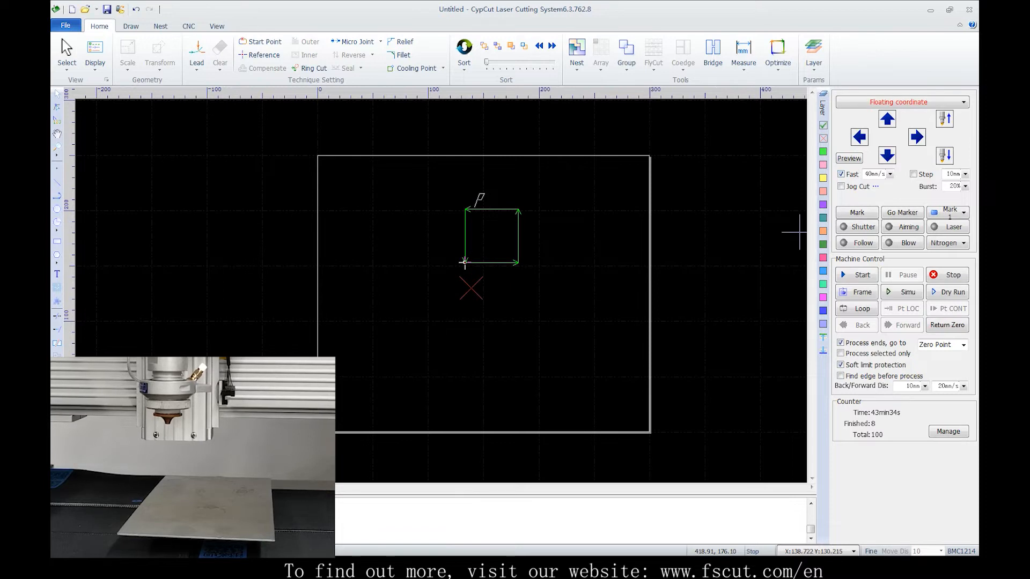
pyautogui.press('Right')
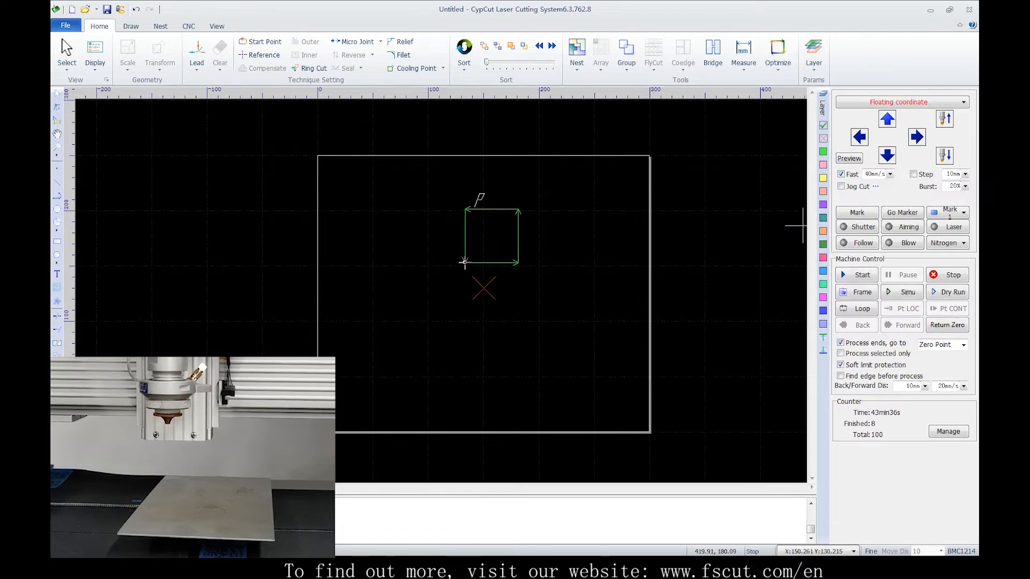
pyautogui.press('Up')
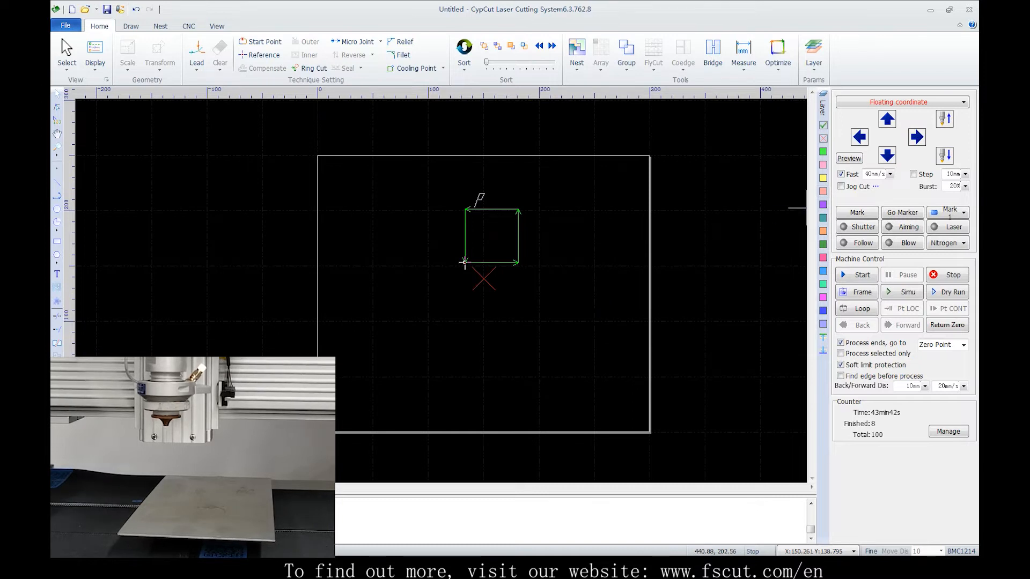
pyautogui.click(887, 156)
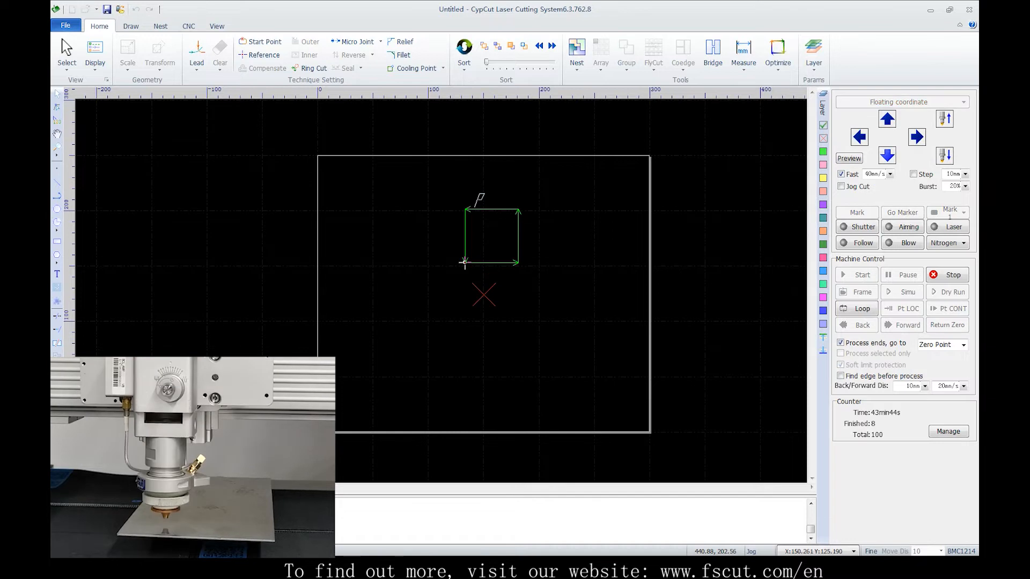
pyautogui.click(856, 275)
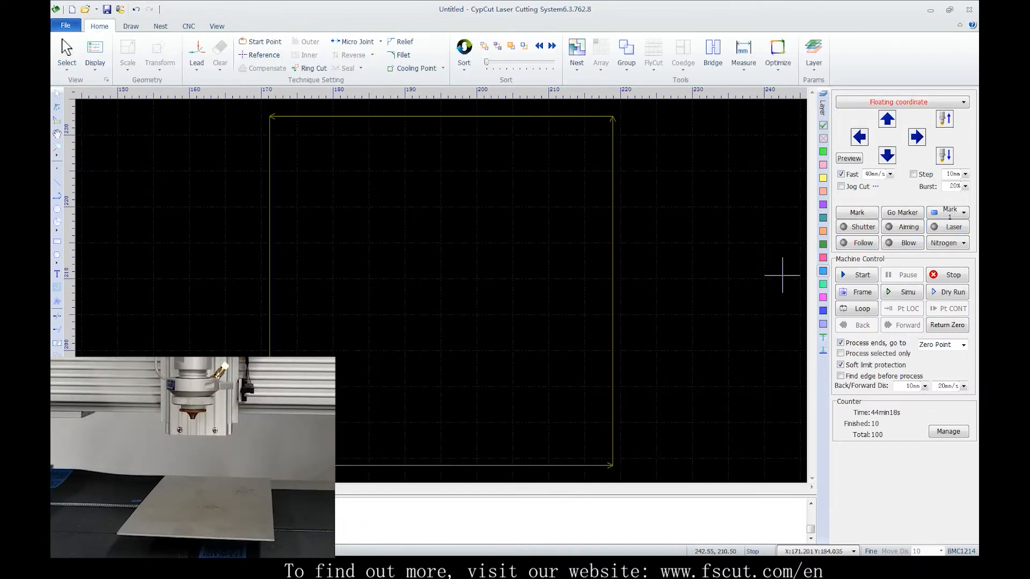
# Switch to Workpiece coordinate1 and set its zero point at a head position of about X 154.5, Y 166.0
pyautogui.click(902, 102)
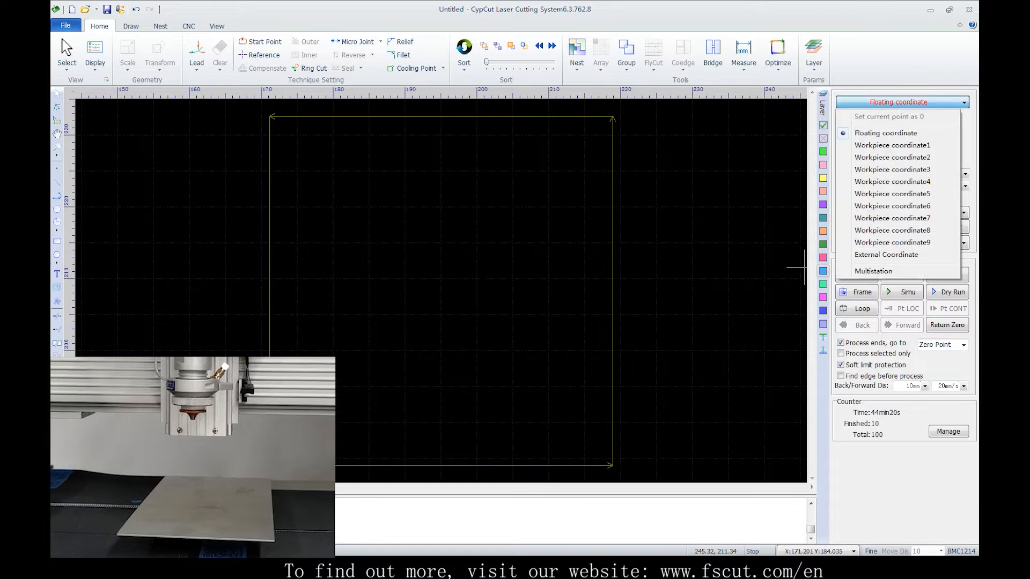
pyautogui.click(891, 145)
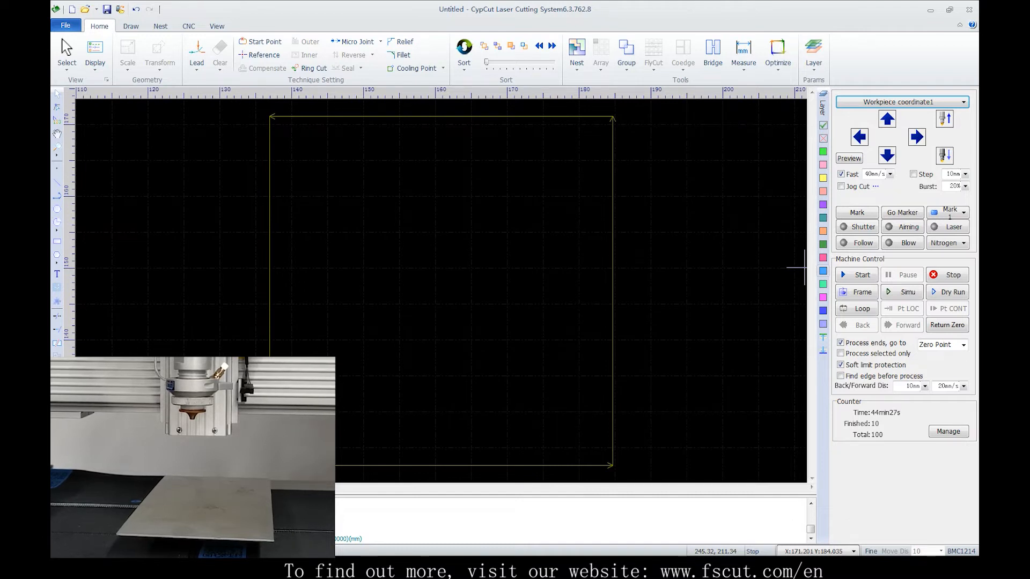
pyautogui.click(859, 136)
pyautogui.click(887, 156)
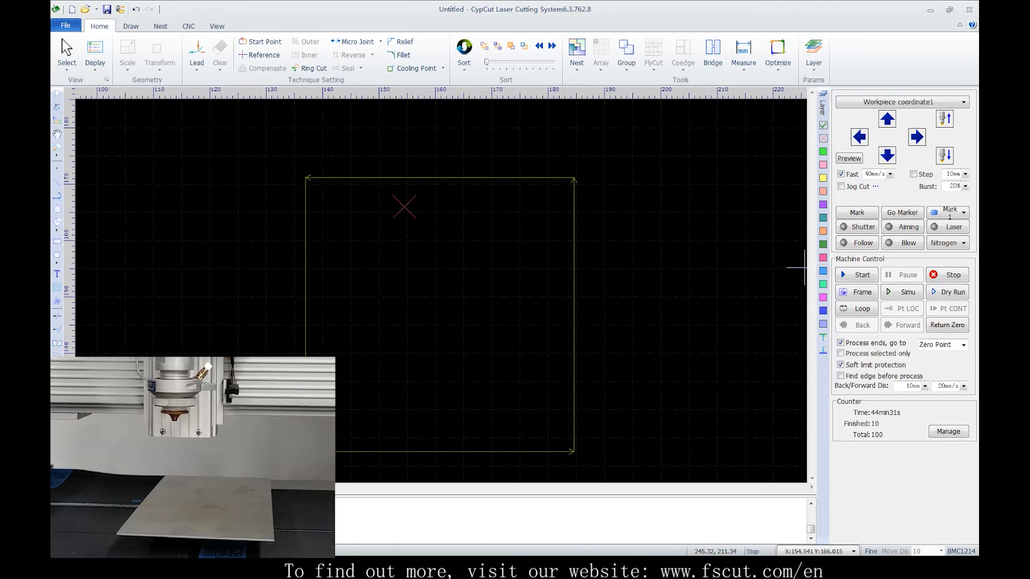
pyautogui.click(902, 102)
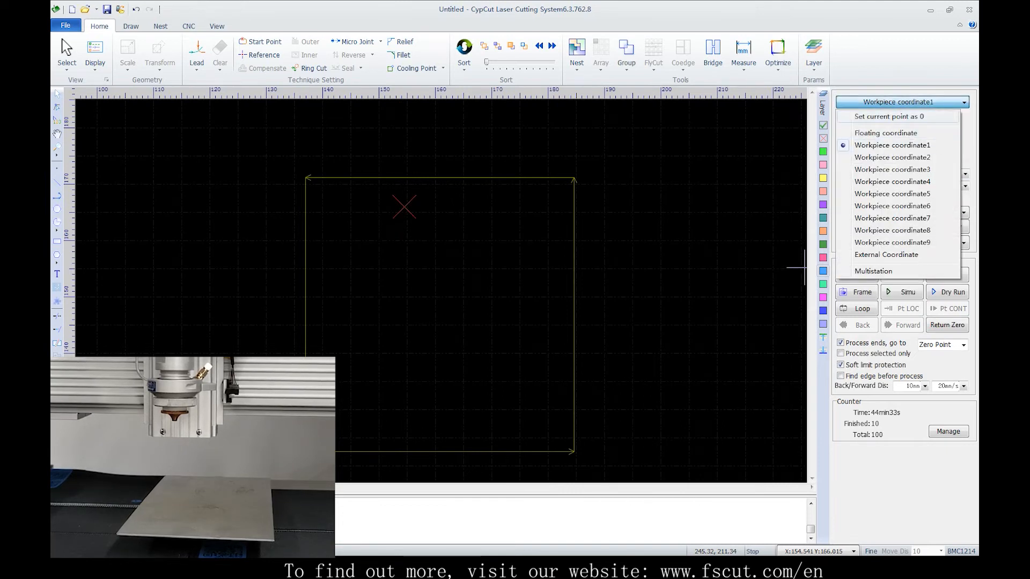
pyautogui.click(889, 116)
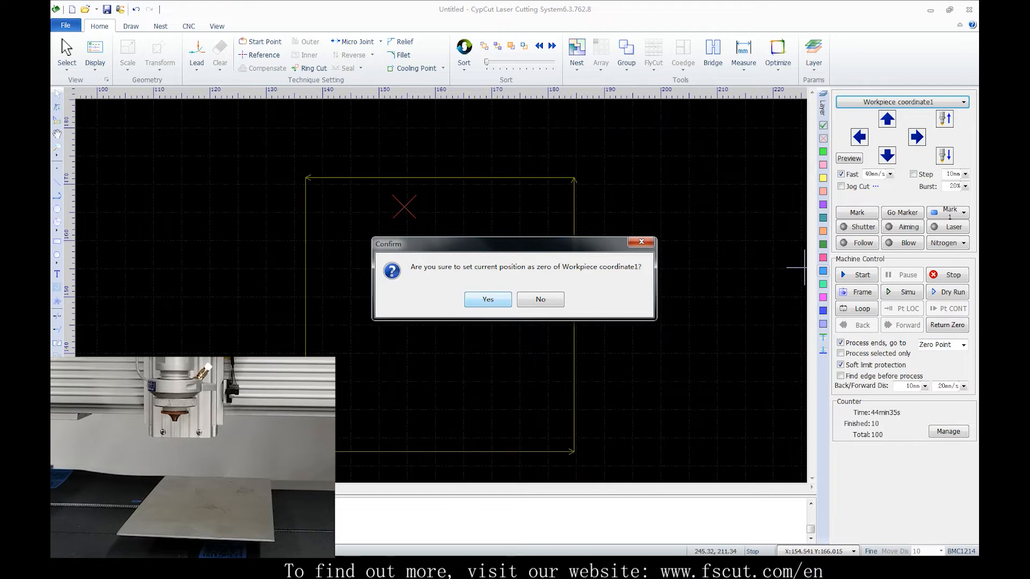
pyautogui.click(486, 299)
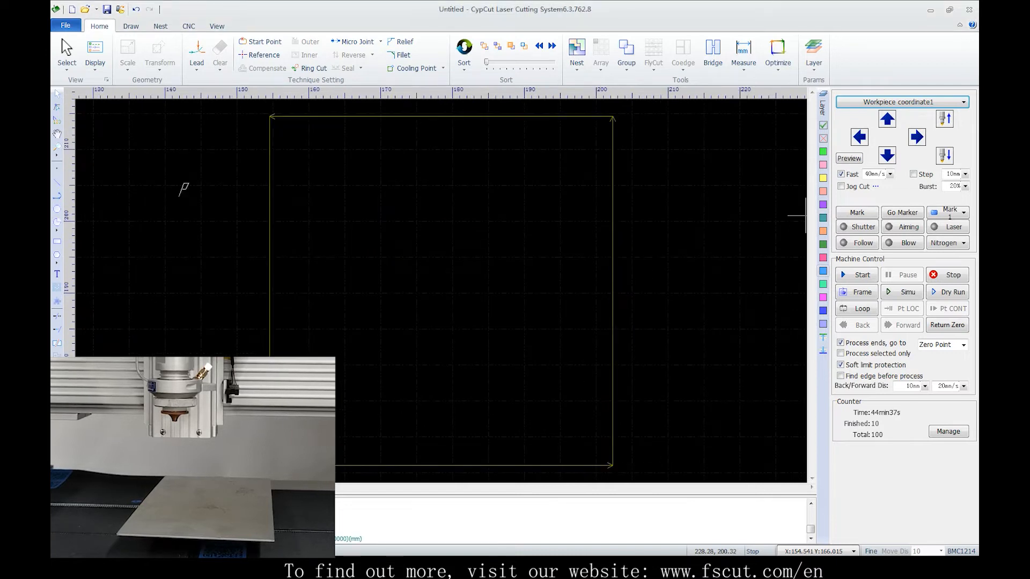
# Jog the head away from the workpiece zero to about Y 117.7 and start processing in Workpiece coordinate1
pyautogui.click(902, 102)
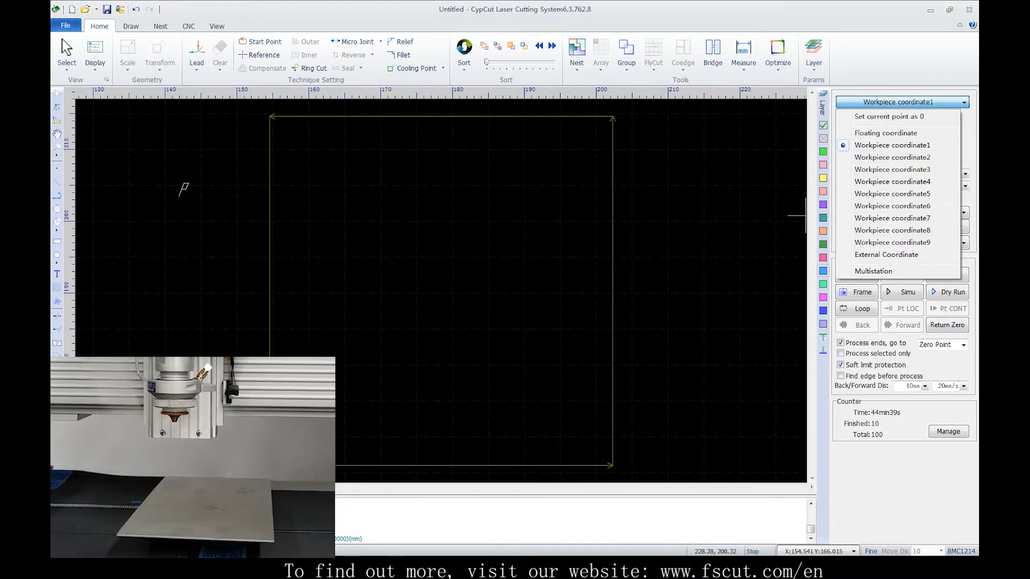
pyautogui.press('Escape')
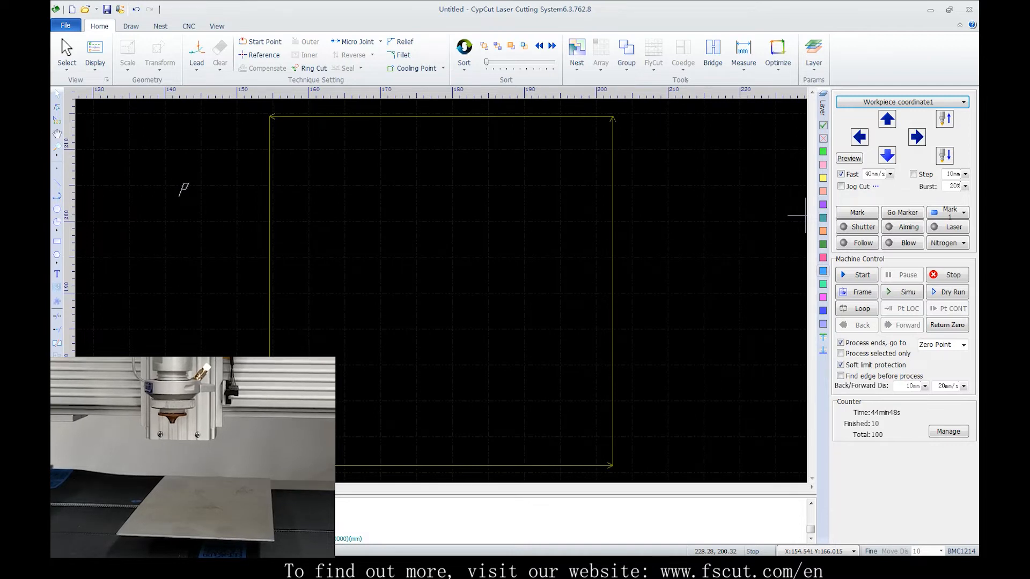
pyautogui.click(887, 155)
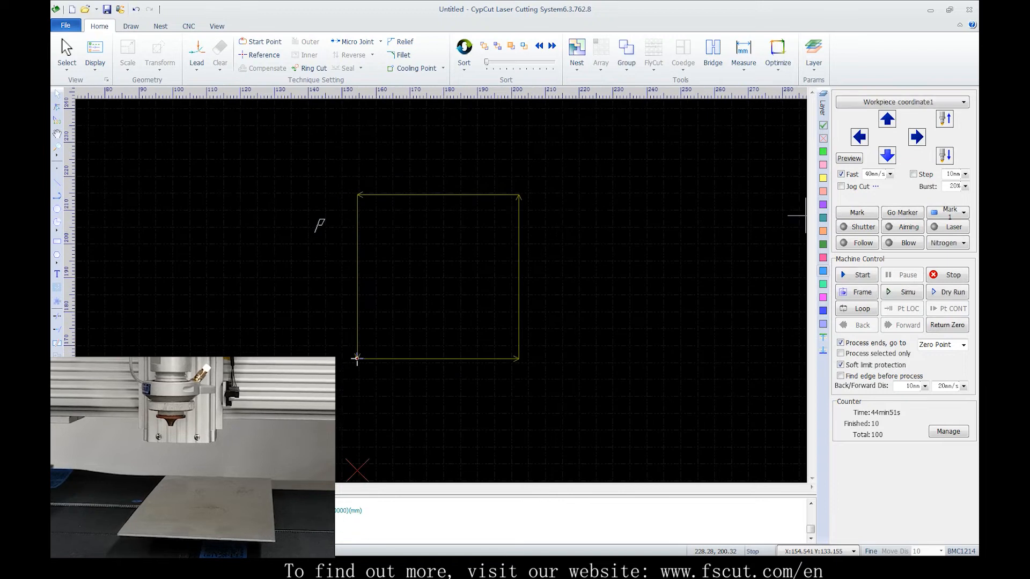
pyautogui.click(887, 156)
pyautogui.click(887, 155)
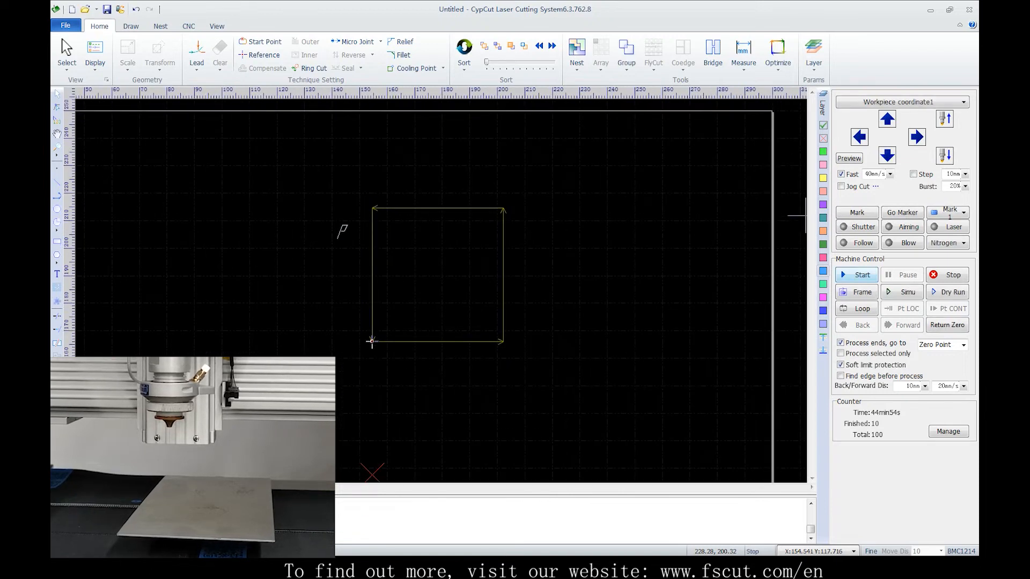
pyautogui.click(856, 275)
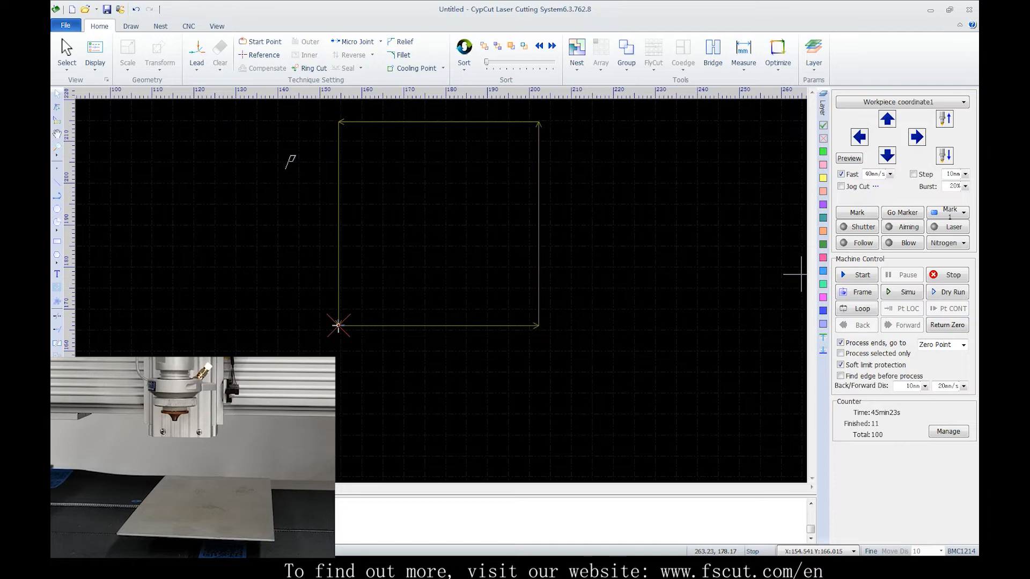
# Switch back to the floating coordinate and jog the head along X in both directions in fast mode
pyautogui.click(902, 102)
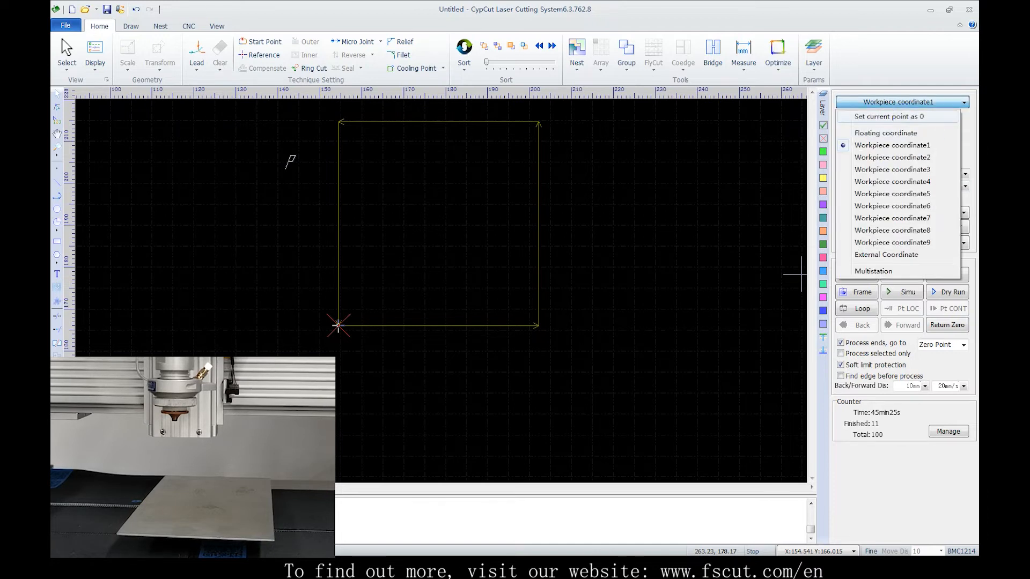
pyautogui.click(890, 133)
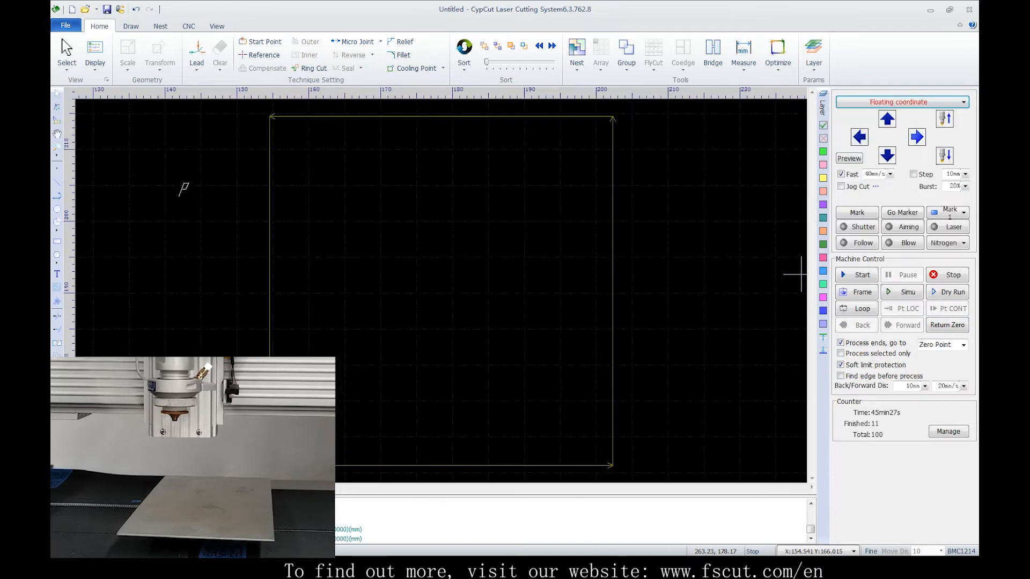
pyautogui.click(916, 137)
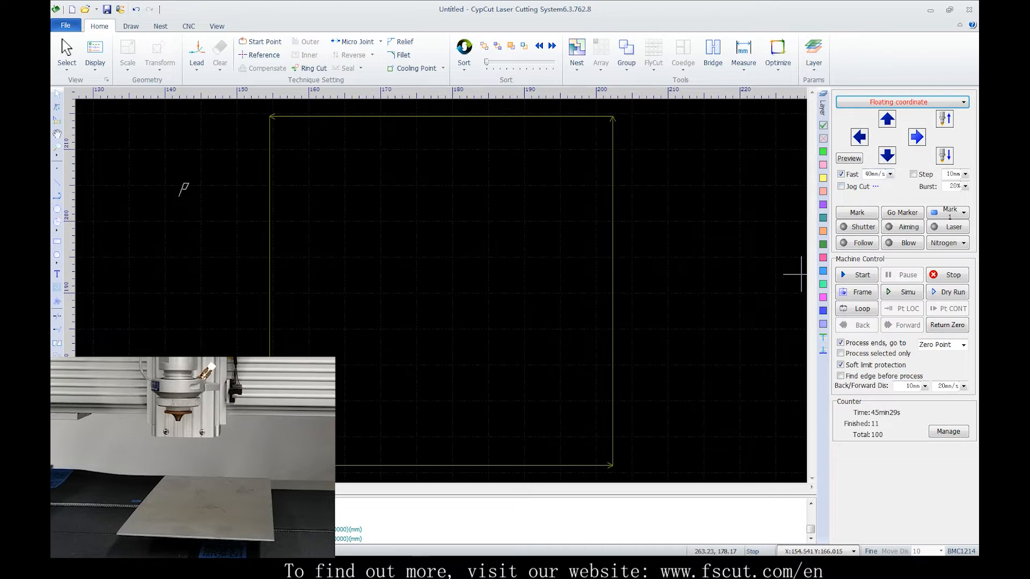
pyautogui.click(859, 137)
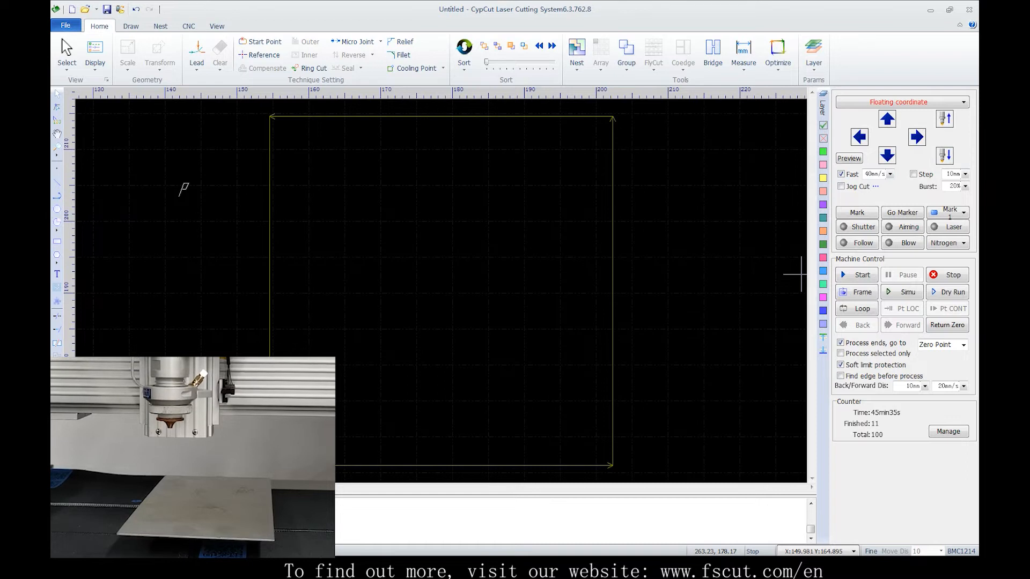
# Turn off fast mode and jog the head back and forth along X at 5 mm/s
pyautogui.click(841, 174)
pyautogui.click(859, 138)
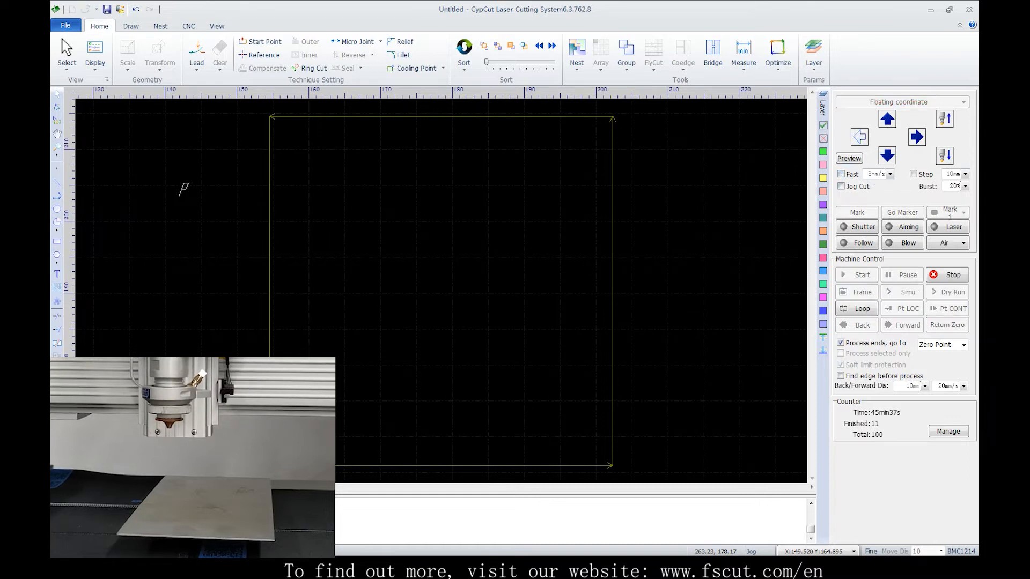
pyautogui.click(916, 138)
pyautogui.press('Left')
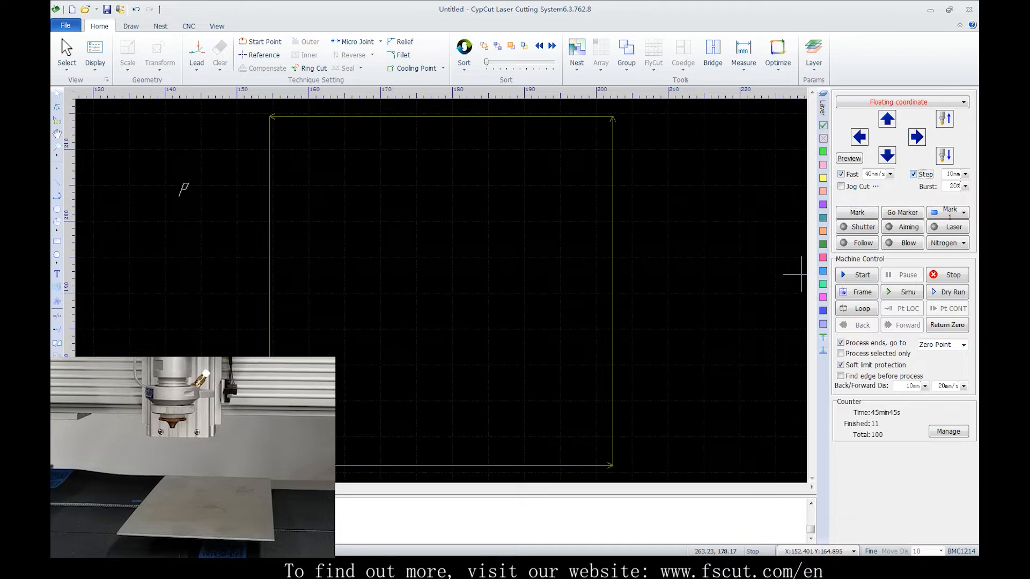
# Jog the head along X and Y in 10 mm steps, first fast and then at 5 mm/s, and disable step mode
pyautogui.click(916, 138)
pyautogui.click(859, 137)
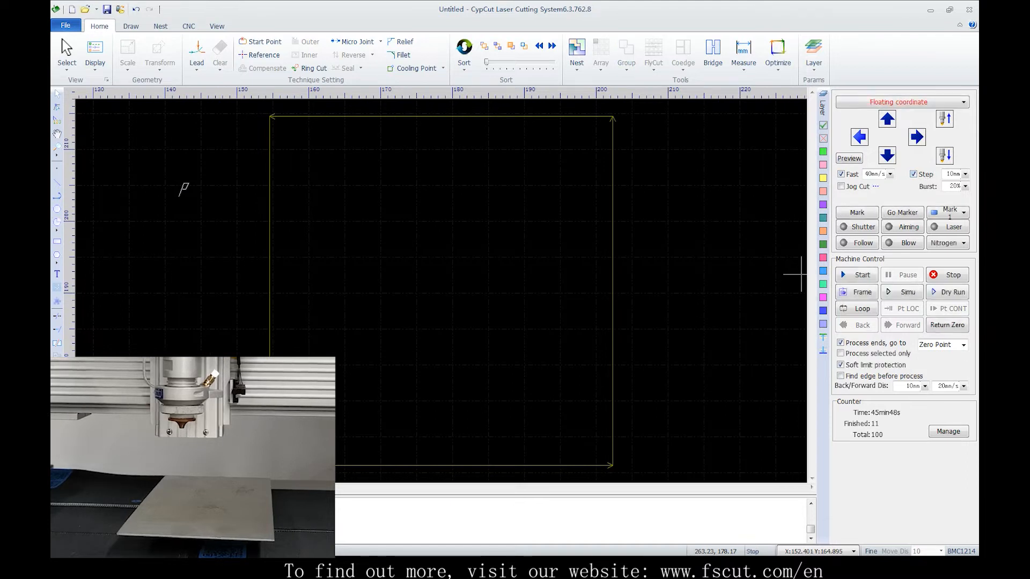
pyautogui.click(887, 119)
pyautogui.click(887, 156)
pyautogui.click(841, 175)
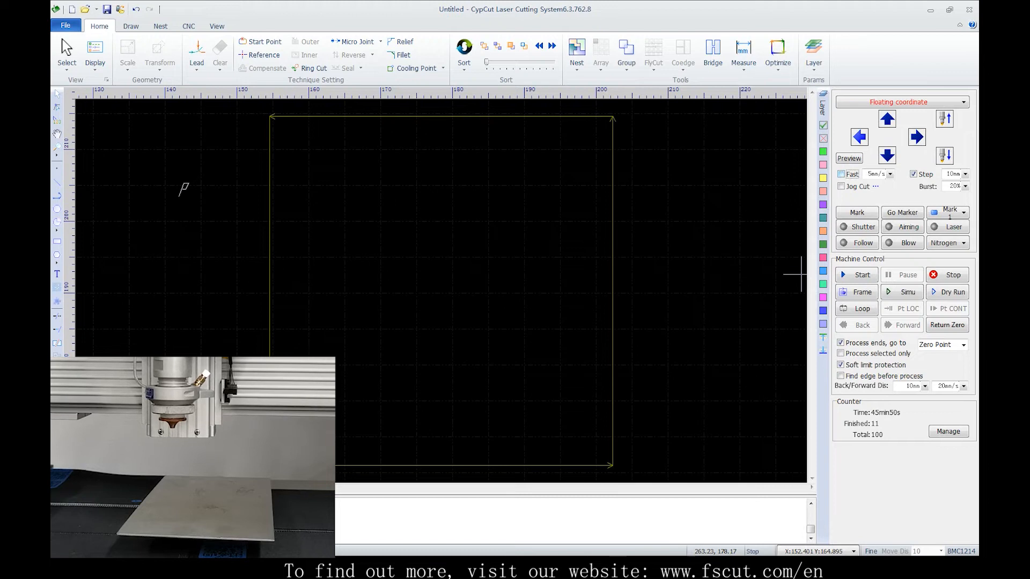
pyautogui.click(859, 137)
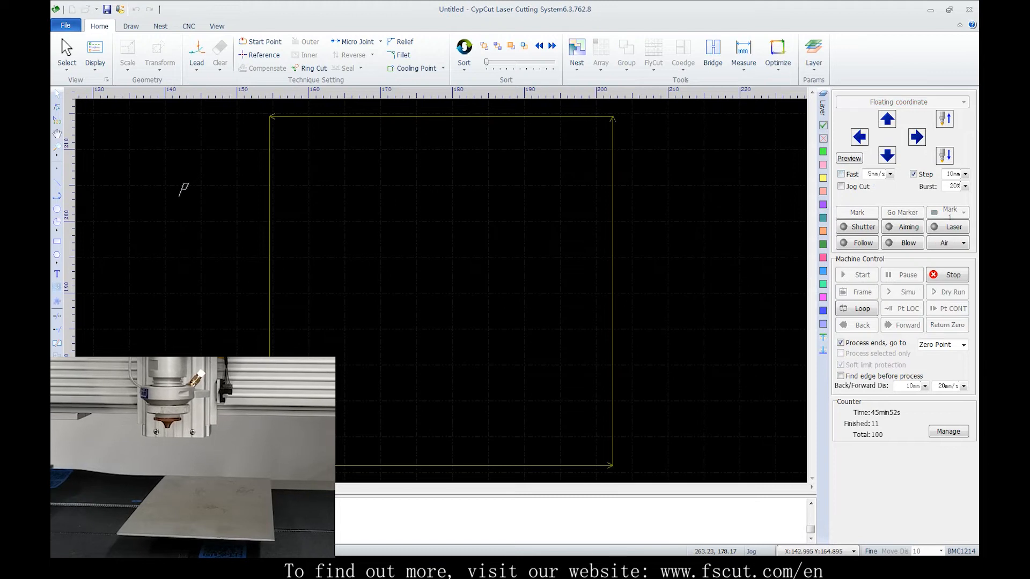
pyautogui.click(914, 174)
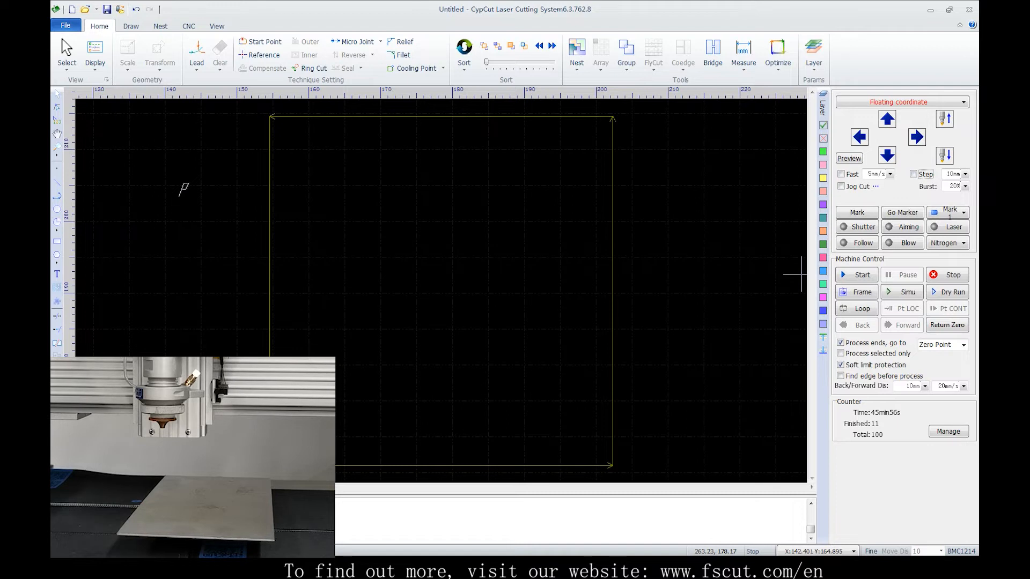
# Enable jog cut and move the head in the positive X direction to about X 161.9
pyautogui.click(841, 186)
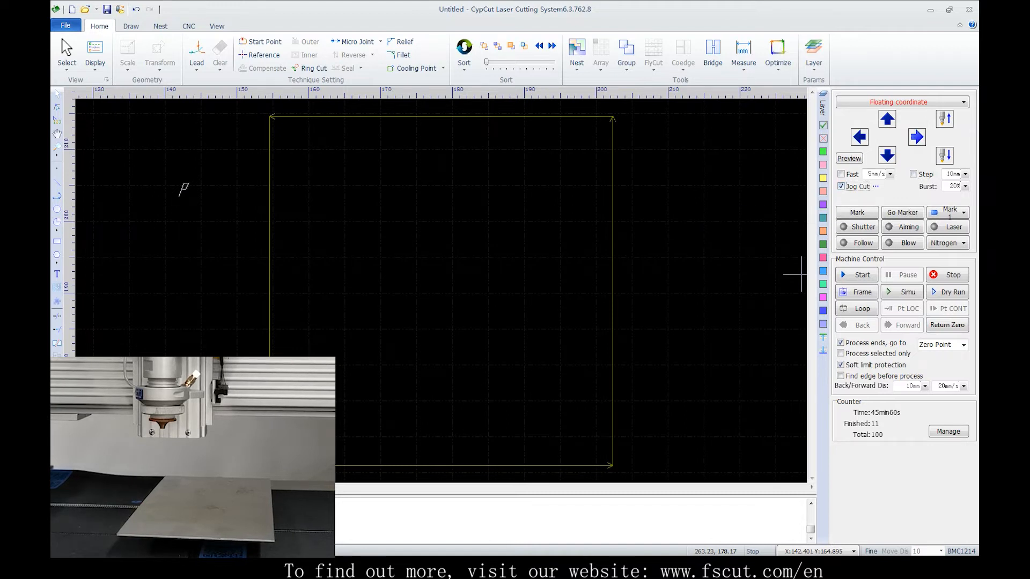
pyautogui.click(916, 137)
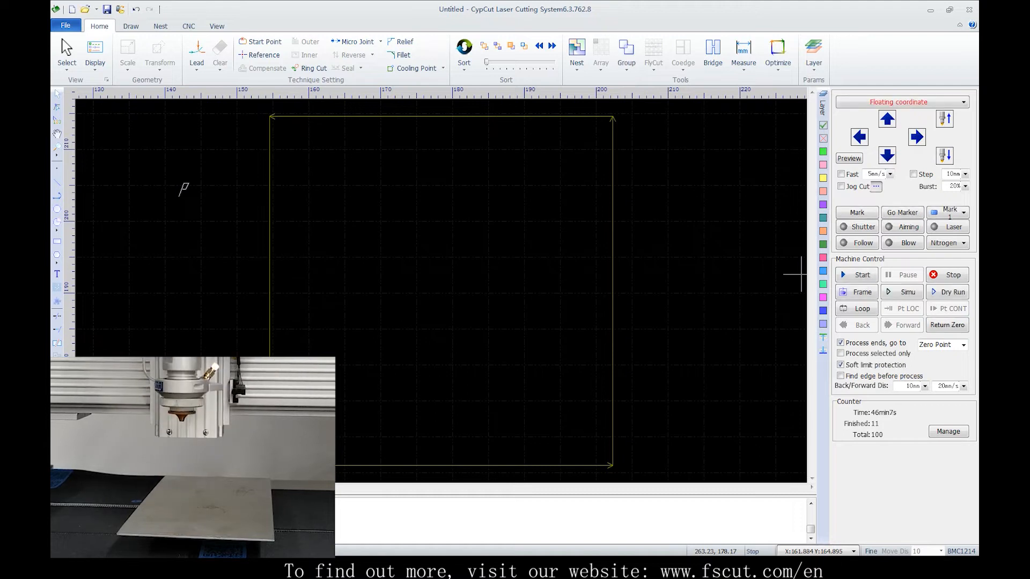
# Review the laser parameters used for jog cutting and the burst power percentage setting
pyautogui.click(875, 186)
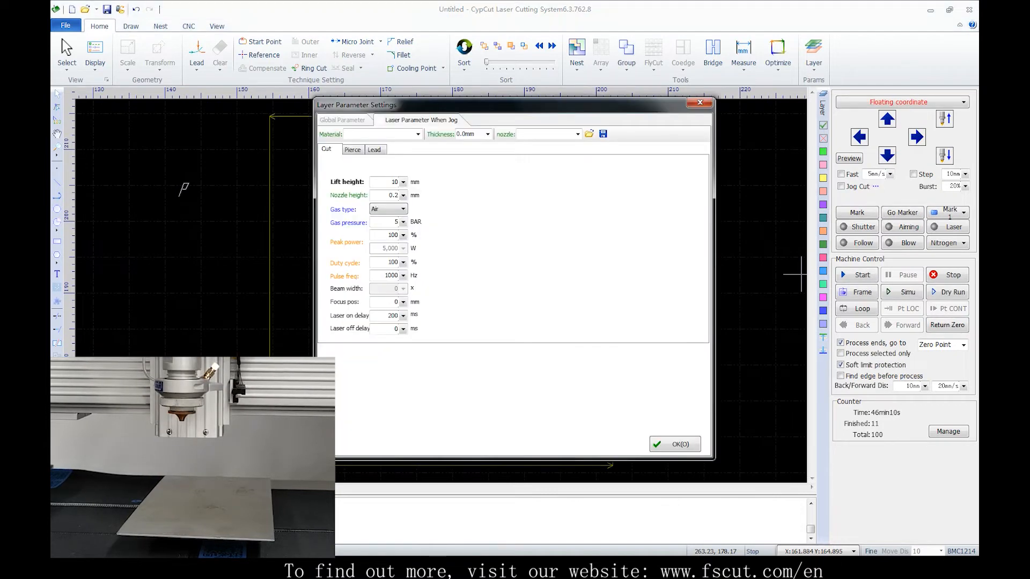
pyautogui.click(674, 444)
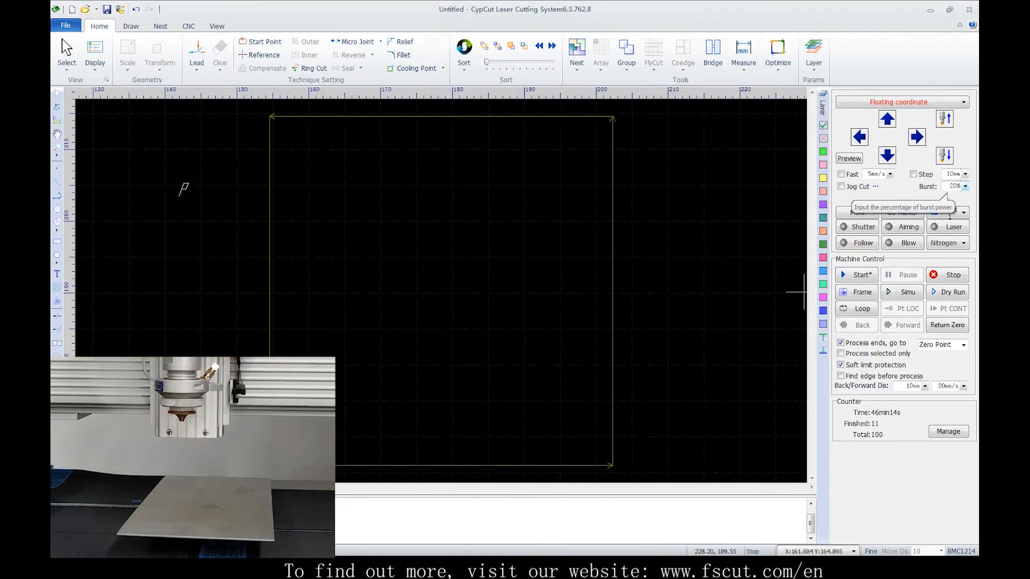
pyautogui.doubleClick(951, 186)
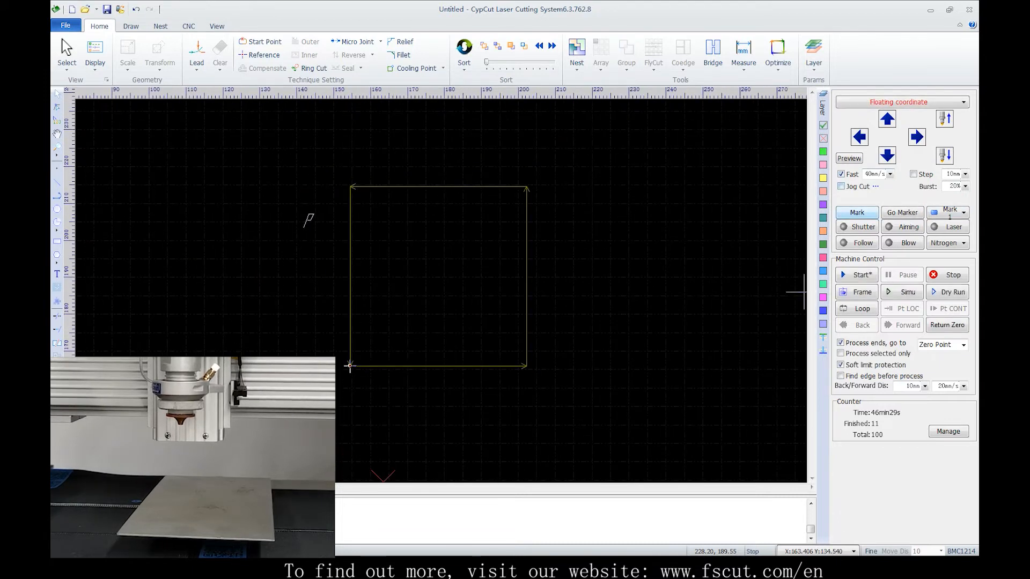
# Store the current head position, about X 163.4, Y 134.5, as Mark 1
pyautogui.click(856, 212)
pyautogui.scroll(-4, 537, 296)
pyautogui.scroll(-2, 514, 298)
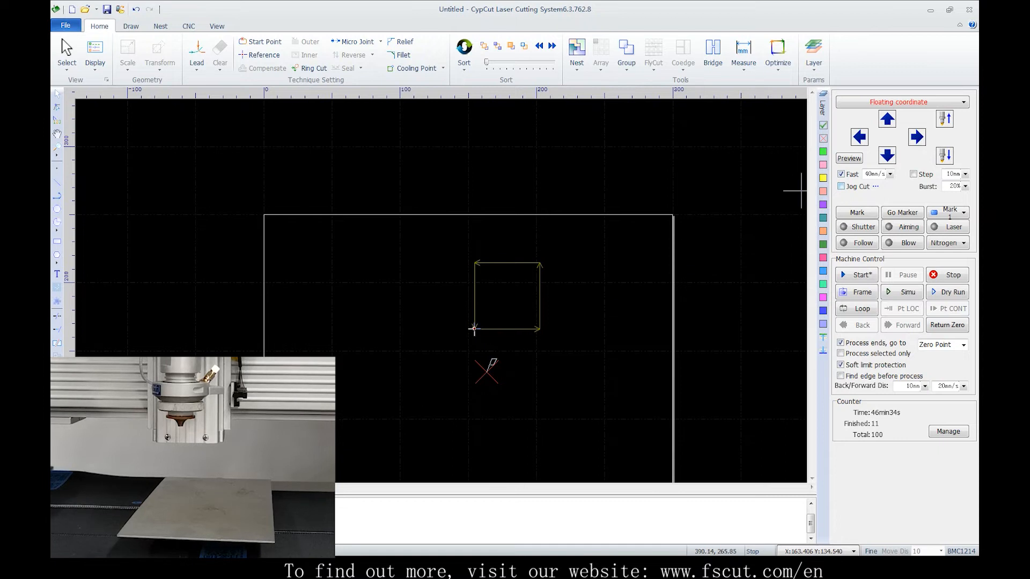
# Jog the head away to about X 138.6, Y 177.6, return it to Mark 1, and review the list of available marks
pyautogui.click(887, 119)
pyautogui.click(859, 137)
pyautogui.click(887, 119)
pyautogui.click(902, 212)
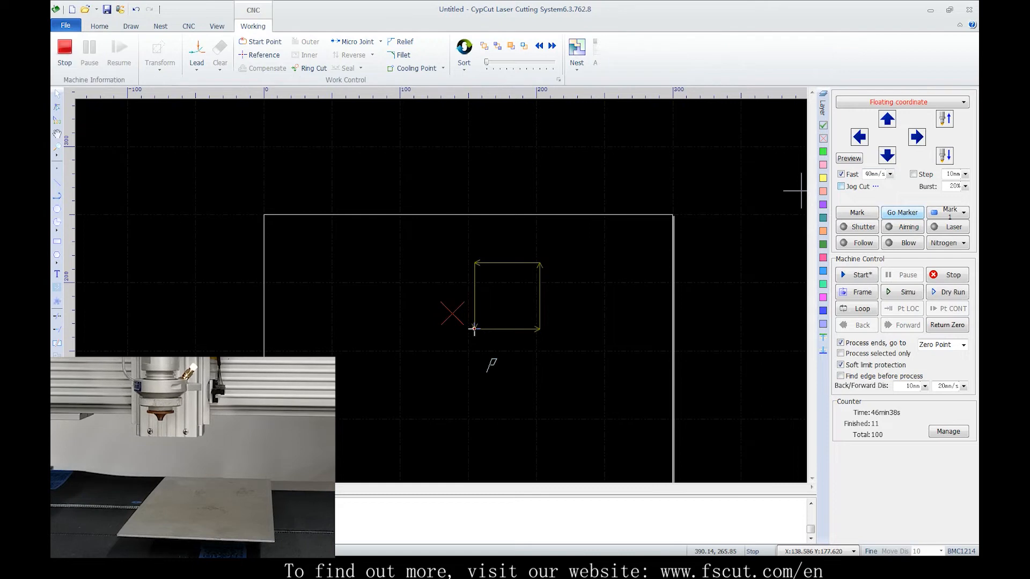
pyautogui.moveTo(540, 356); pyautogui.dragTo(556, 278, button='middle')
pyautogui.scroll(-2, 556, 278)
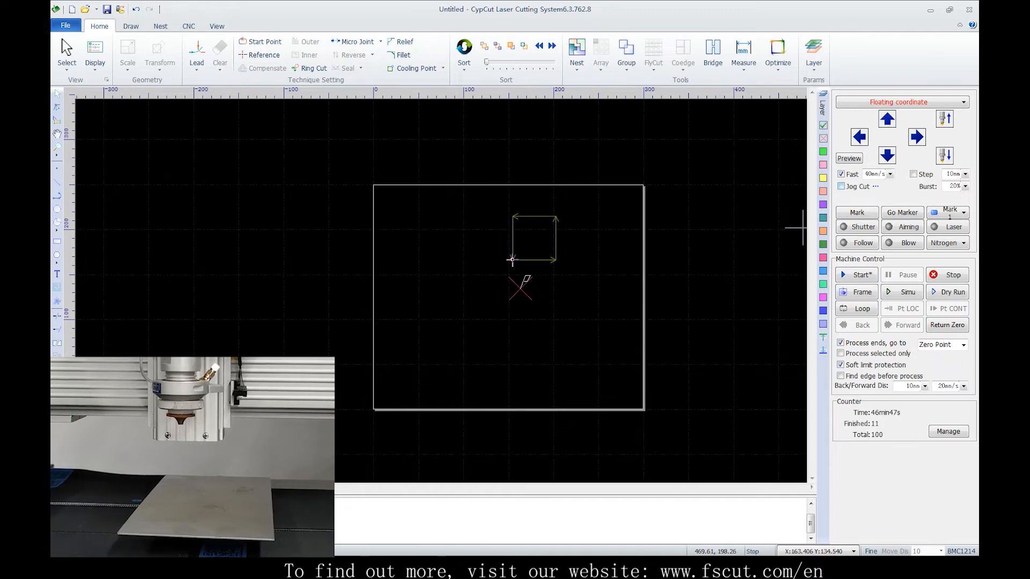
pyautogui.click(963, 213)
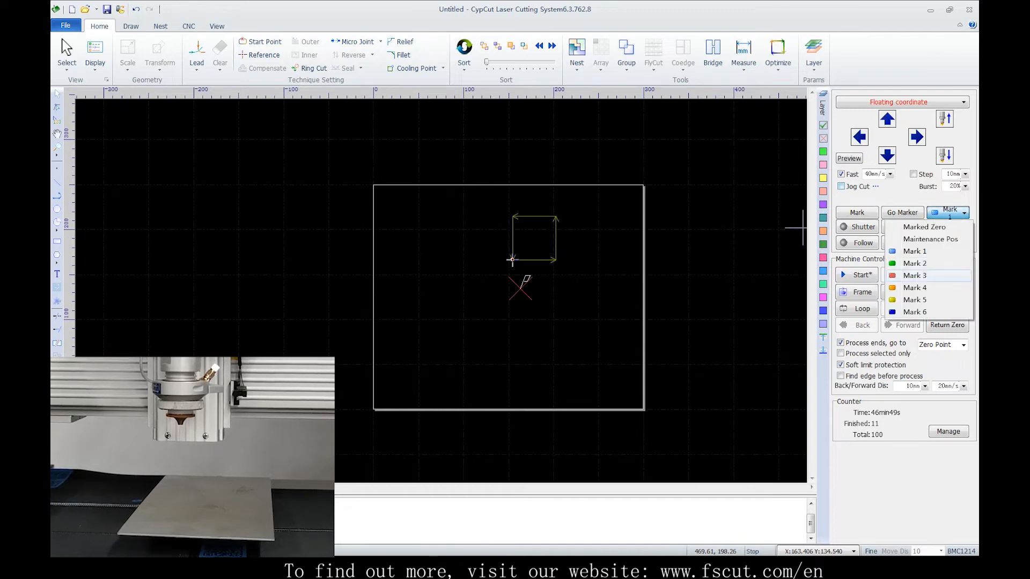
pyautogui.click(803, 227)
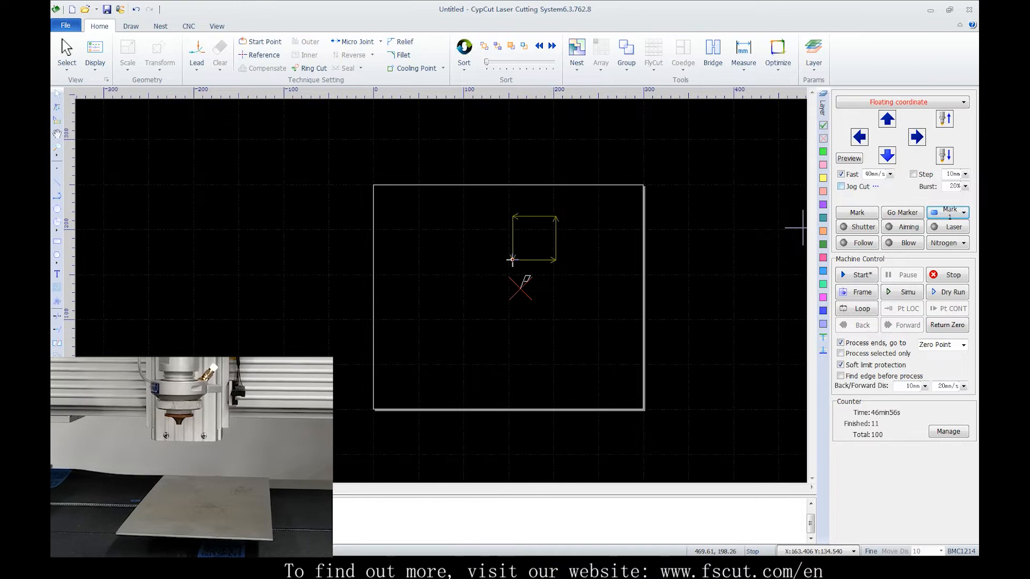
# Jog the head in the negative X and positive Y directions and run Frame around the square from the new position
pyautogui.click(859, 137)
pyautogui.click(887, 119)
pyautogui.click(857, 292)
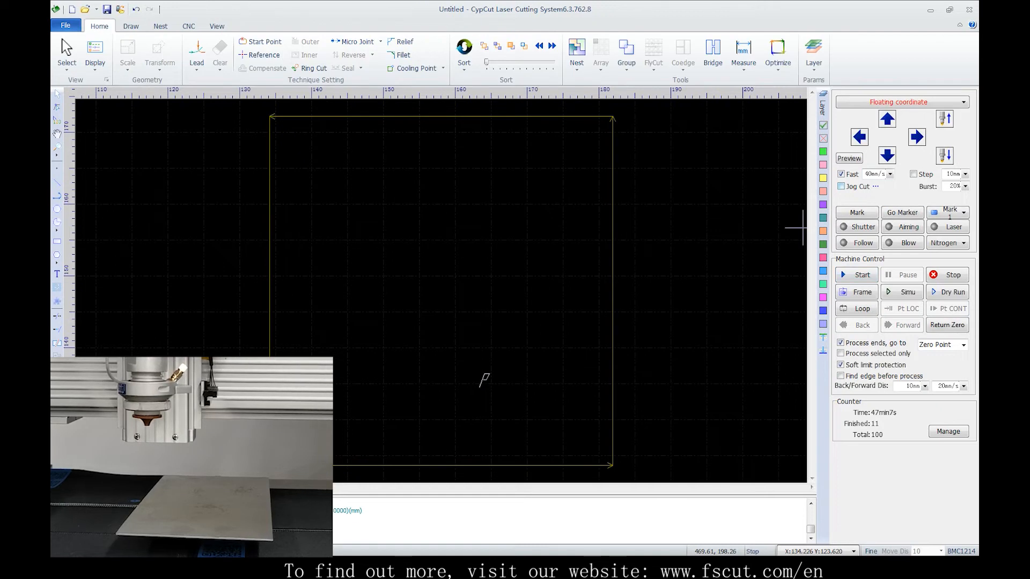
pyautogui.scroll(-6, 752, 236)
pyautogui.scroll(-2, 752, 238)
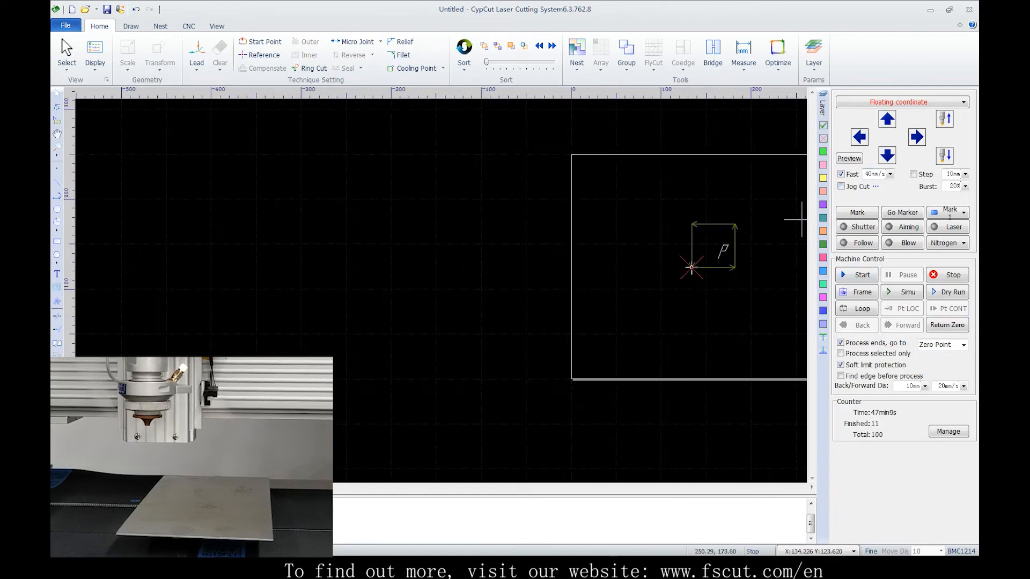
# Jog the head further in negative X and positive Y, start processing the square, and stop the job shortly after
pyautogui.click(887, 118)
pyautogui.click(859, 137)
pyautogui.click(887, 119)
pyautogui.click(856, 274)
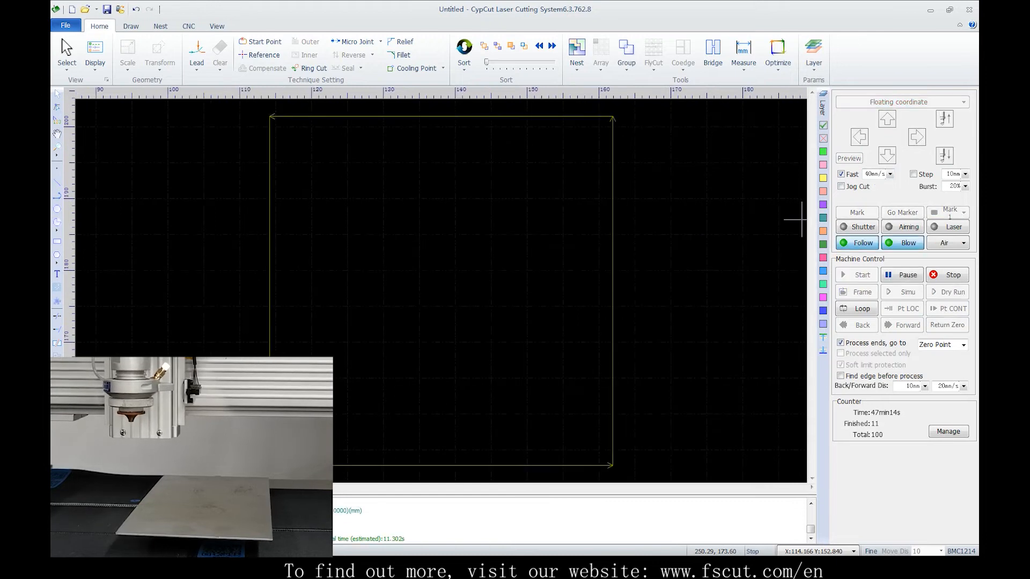
pyautogui.click(947, 275)
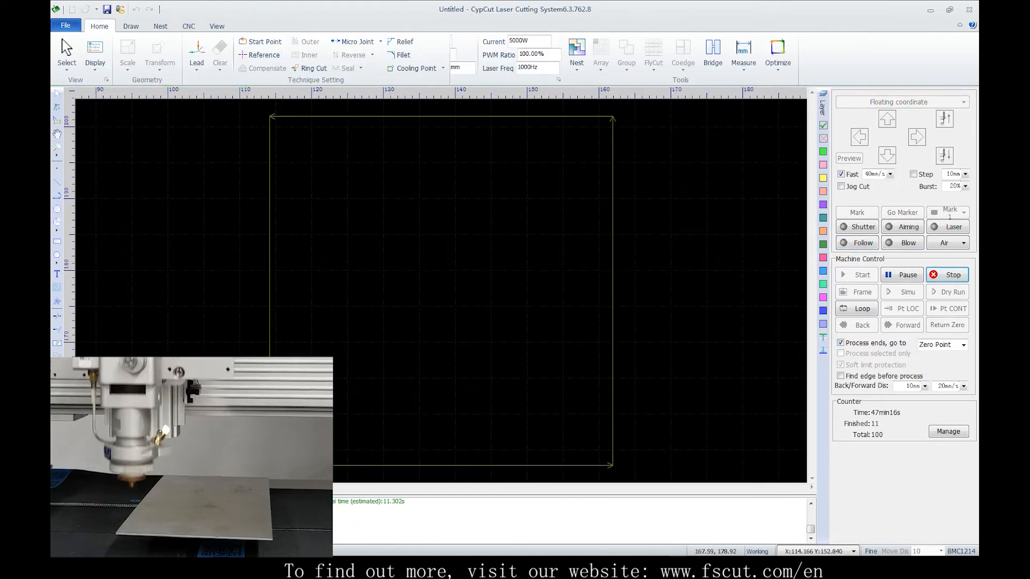
# Select Marked Zero as the marker and send the head to it, at about X 134.2, Y 123.6
pyautogui.scroll(-2, 651, 305)
pyautogui.click(954, 213)
pyautogui.click(947, 228)
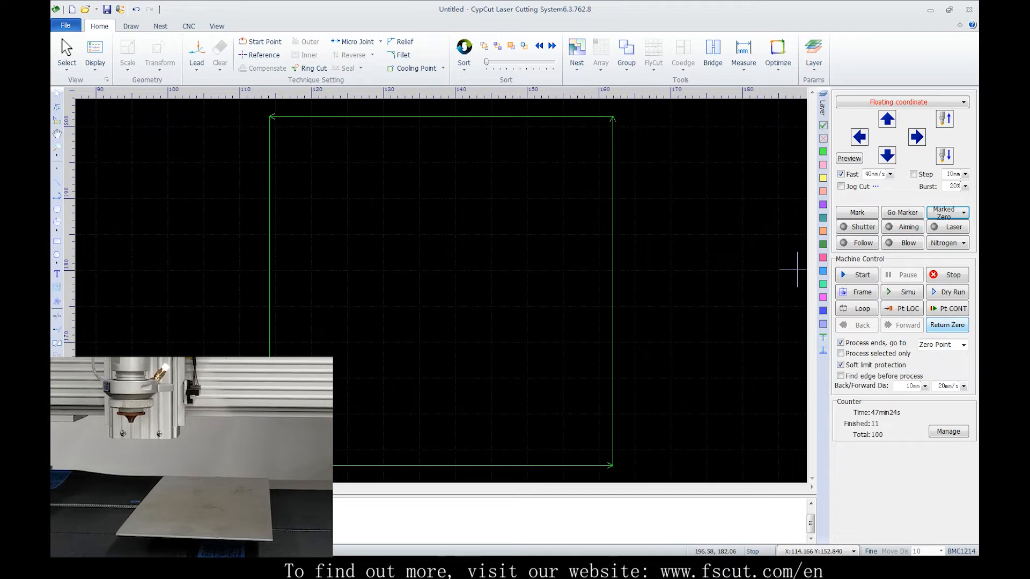
pyautogui.click(902, 212)
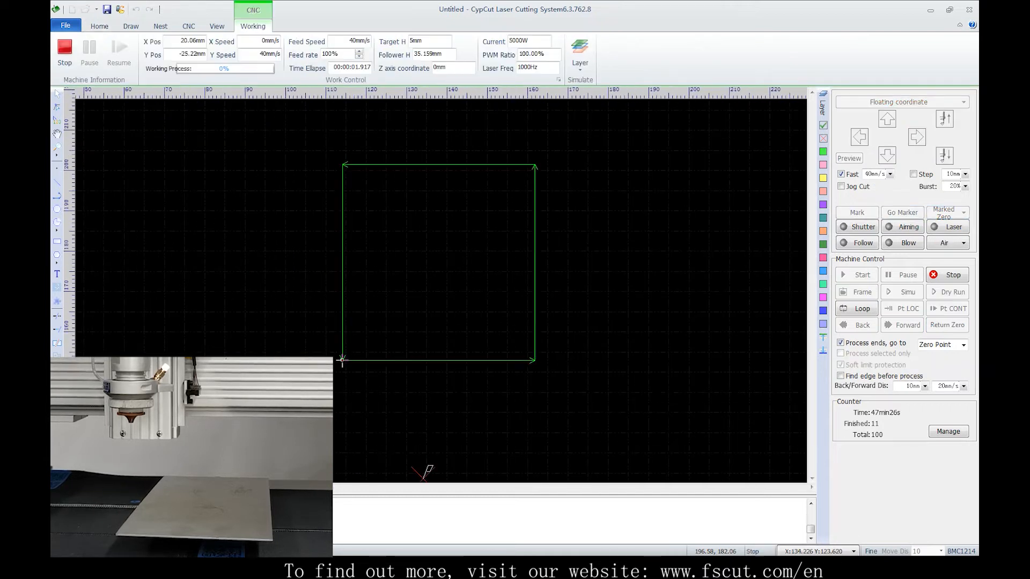
pyautogui.scroll(-2, 745, 266)
pyautogui.scroll(-2, 692, 324)
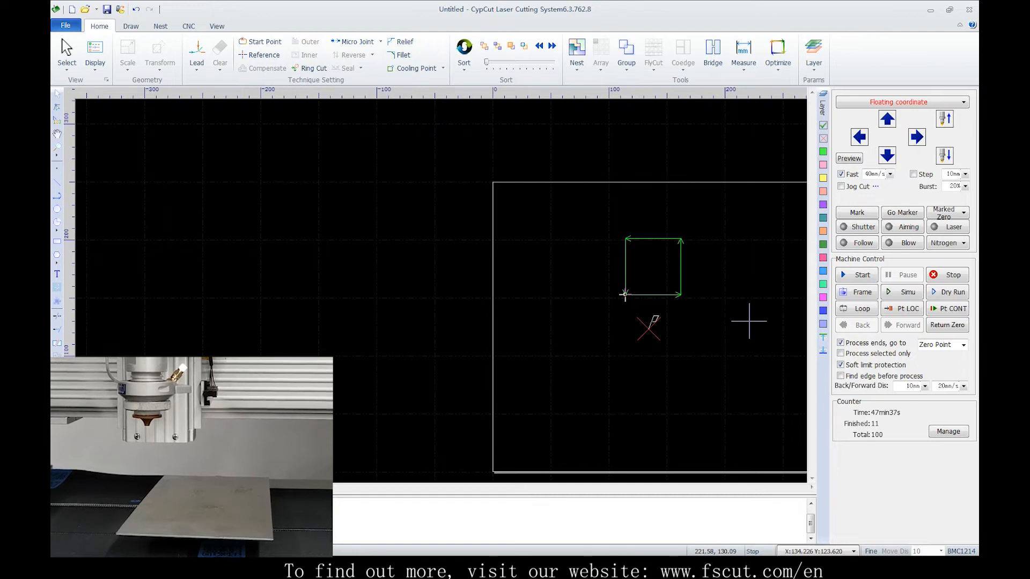
# Test the shutter, aiming light, laser burst and follow controls, and set the cutting gas to Oxygen
pyautogui.click(857, 227)
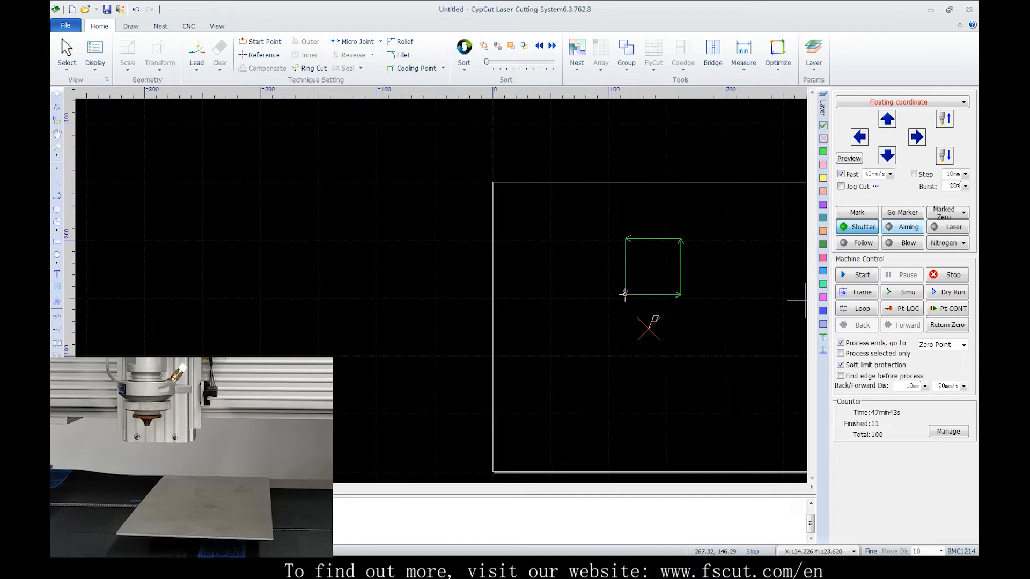
pyautogui.click(904, 227)
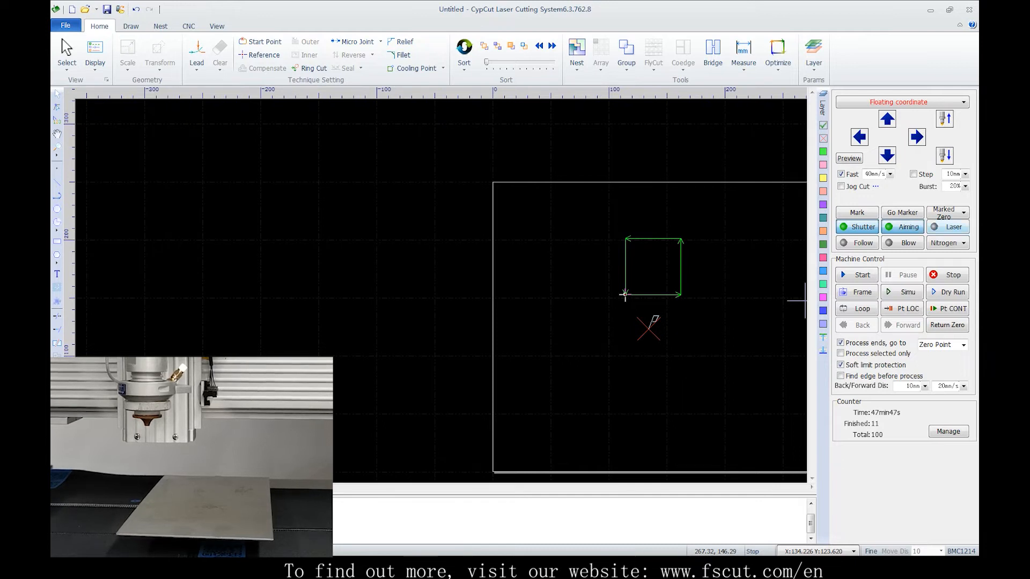
pyautogui.click(948, 227)
pyautogui.click(858, 243)
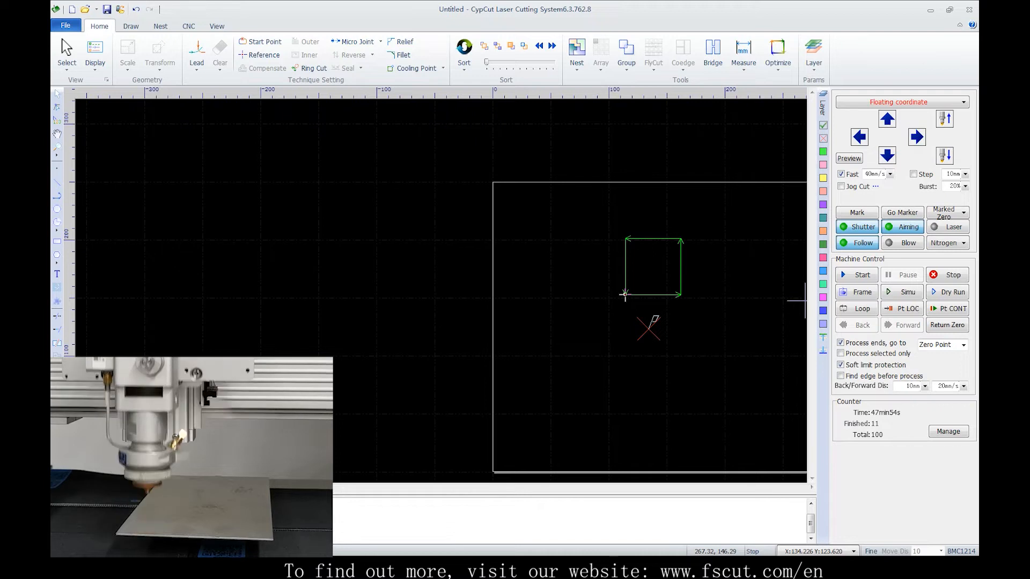
pyautogui.click(858, 243)
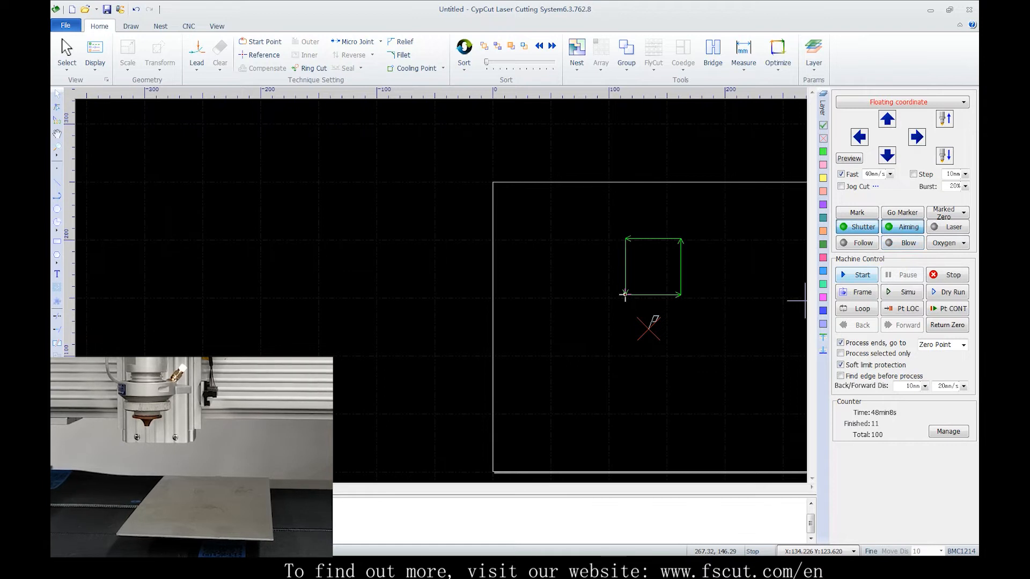
# Start cutting the square, pause and resume it, then pause again and continue with Fast Resume
pyautogui.click(856, 274)
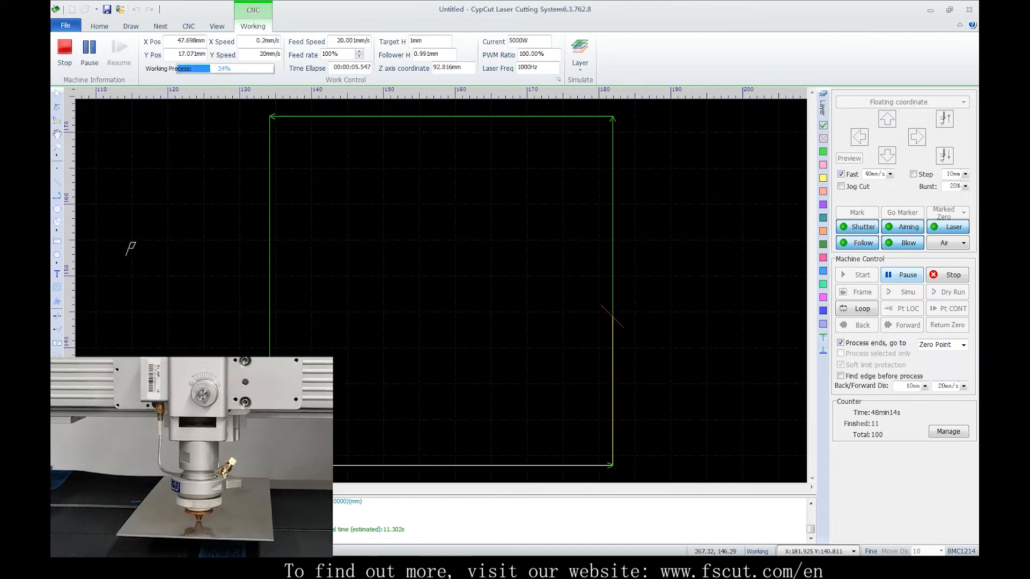
pyautogui.click(902, 274)
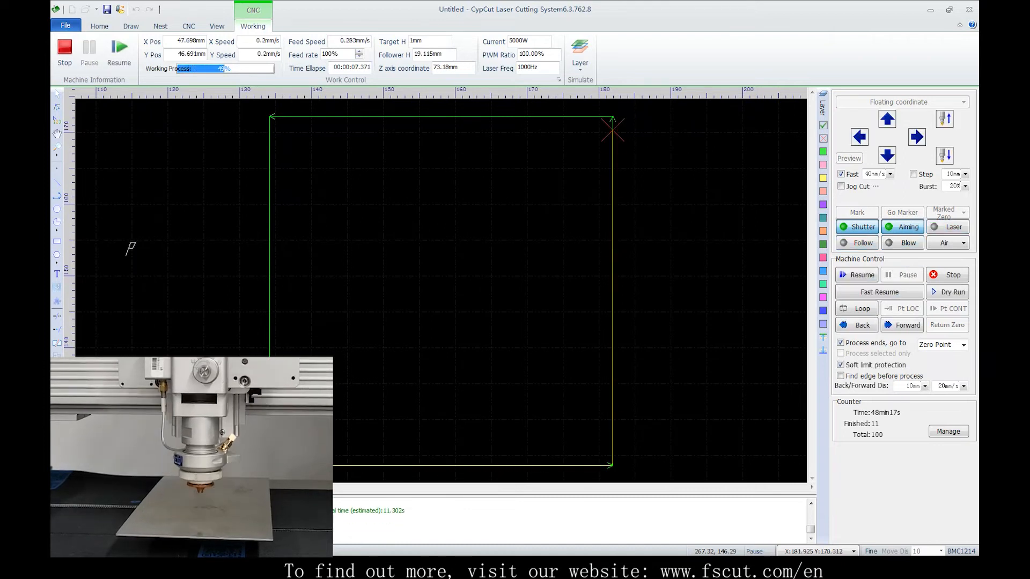
pyautogui.click(857, 274)
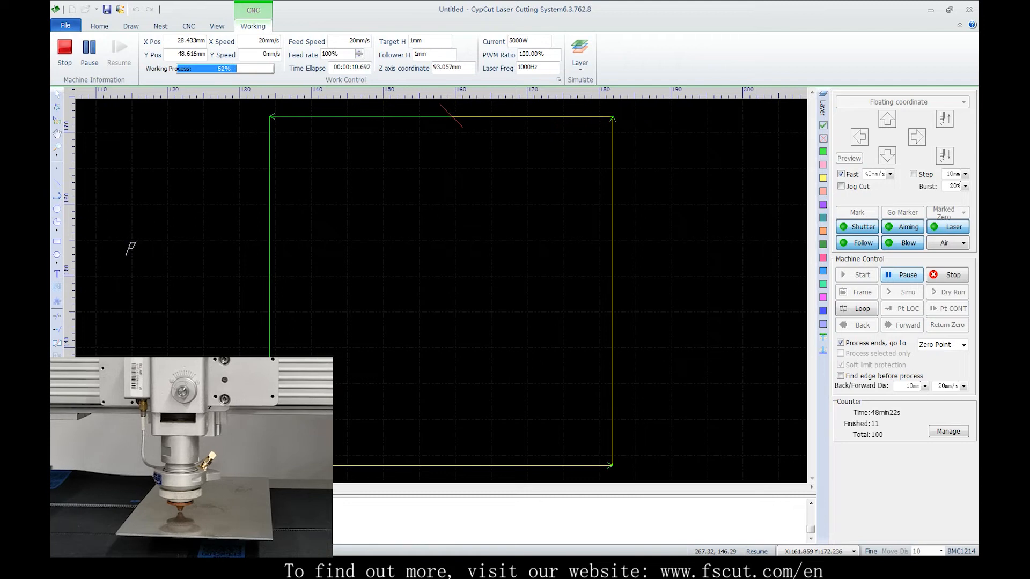
pyautogui.click(902, 274)
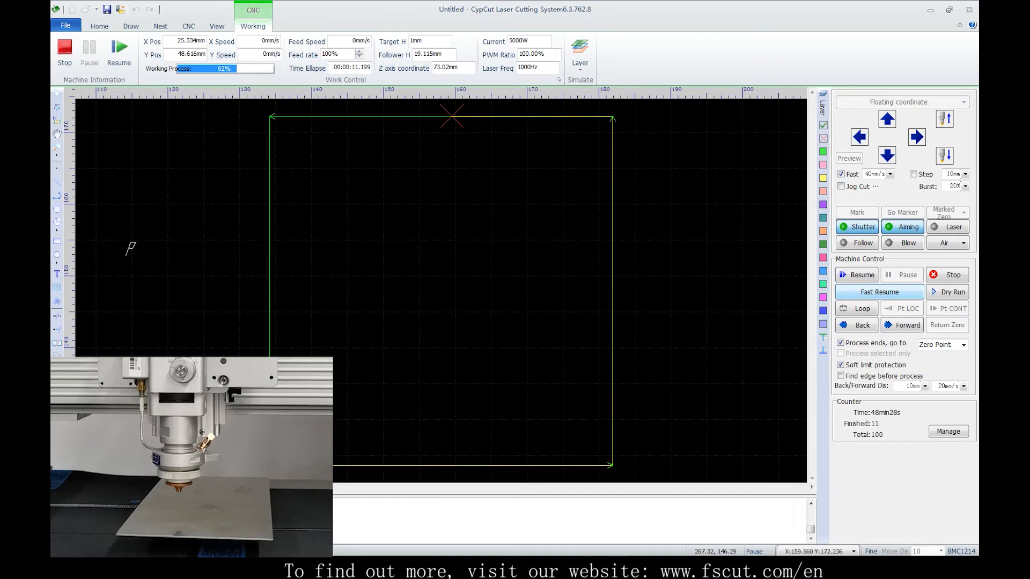
pyautogui.click(879, 292)
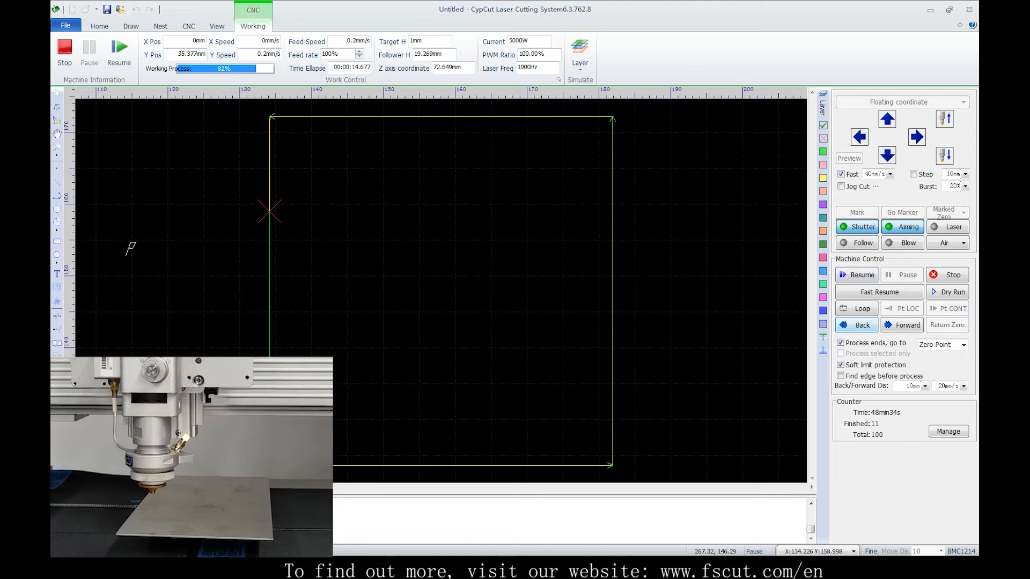
# Move the paused head back twice and forward once along the path in 10 mm moves, and fast-resume cutting
pyautogui.click(857, 325)
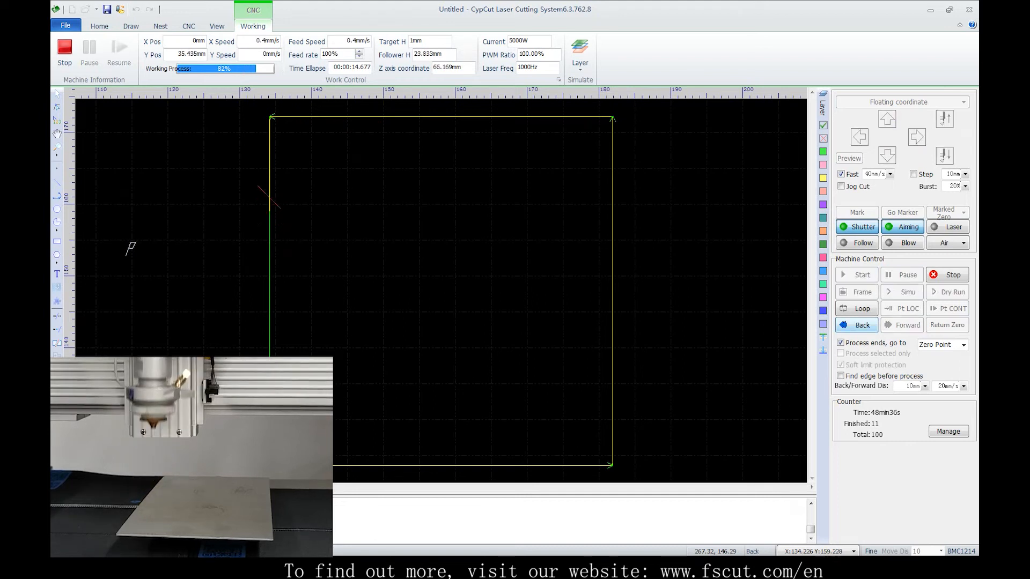
pyautogui.click(857, 325)
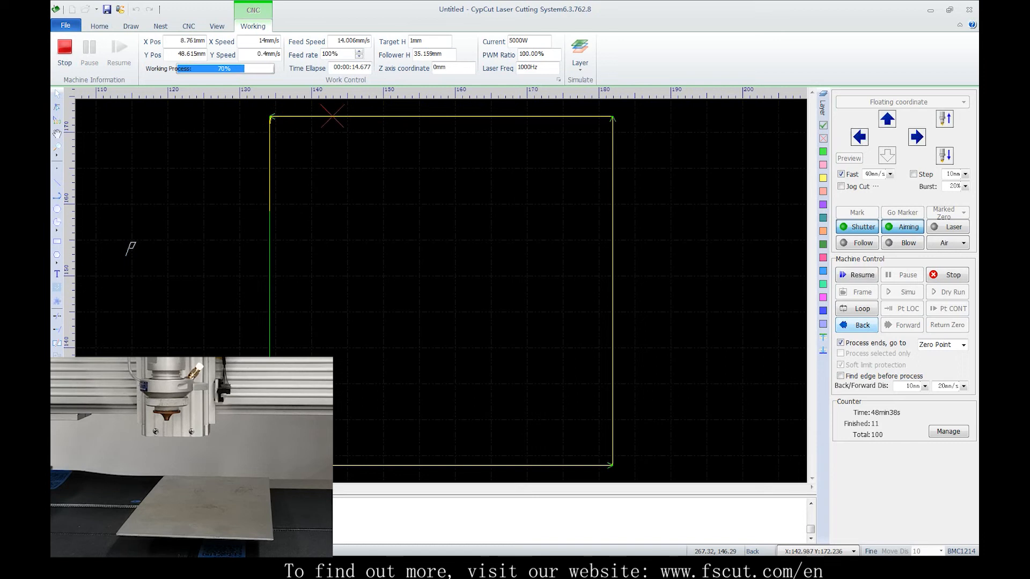
pyautogui.click(902, 325)
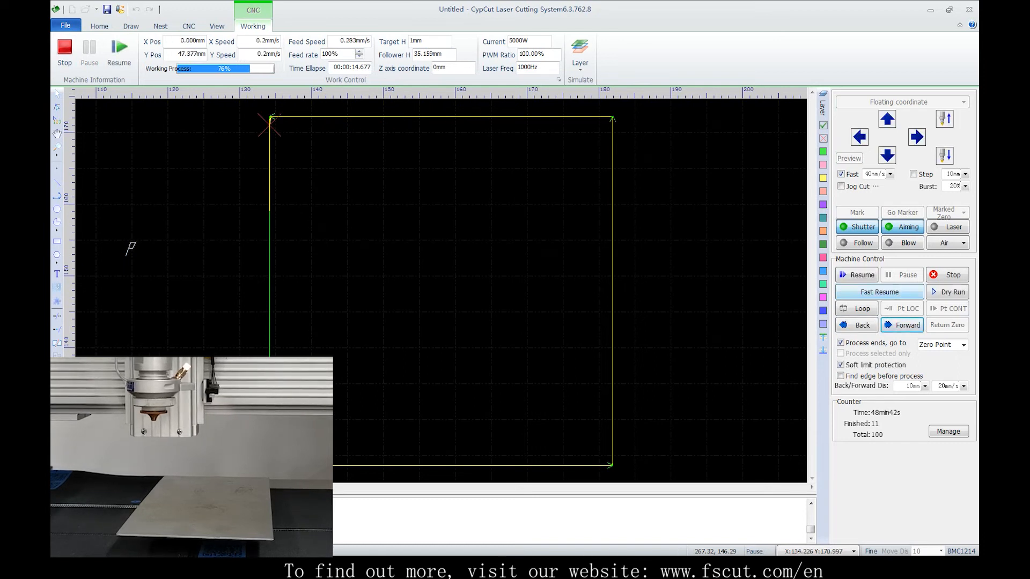
pyautogui.click(880, 292)
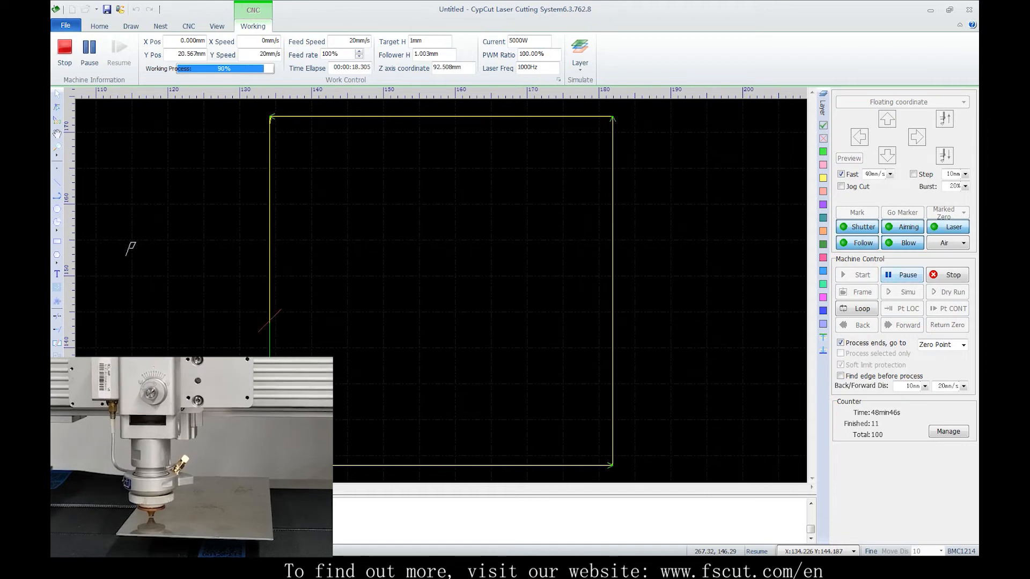
# Pause the cut, enter 20 mm/s as the back/forward speed, and stop the job
pyautogui.click(902, 275)
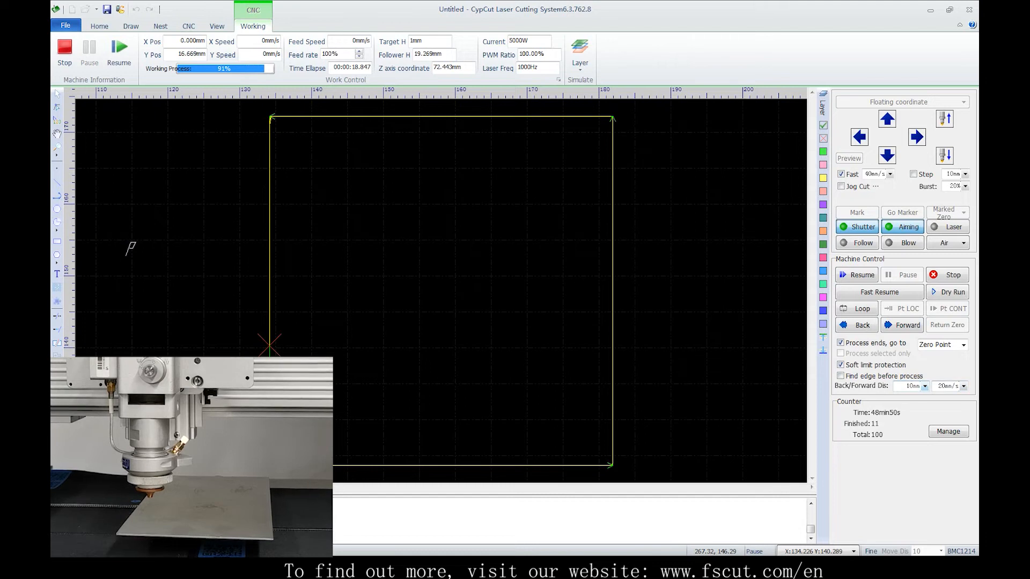
pyautogui.click(955, 386)
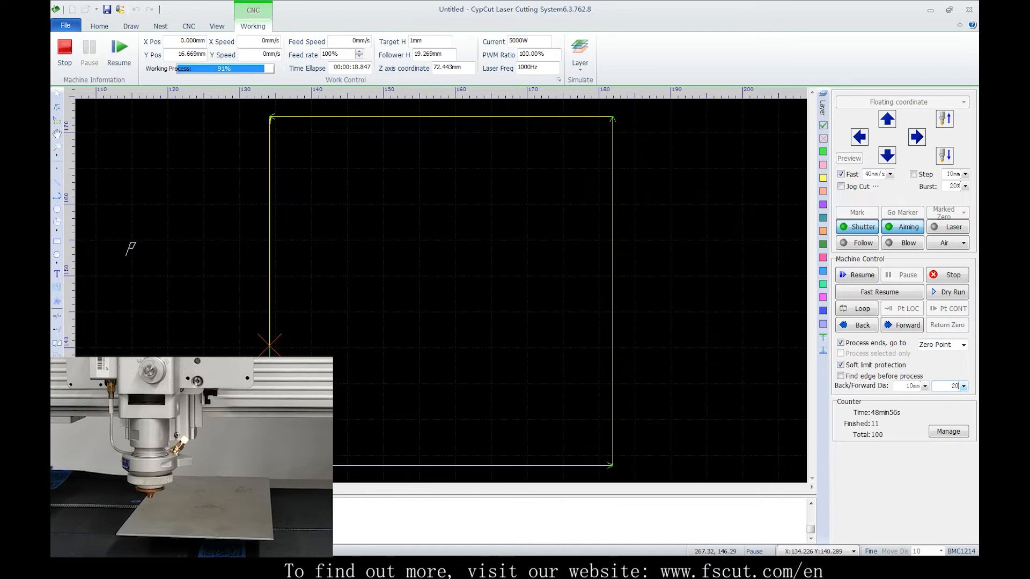
pyautogui.click(947, 275)
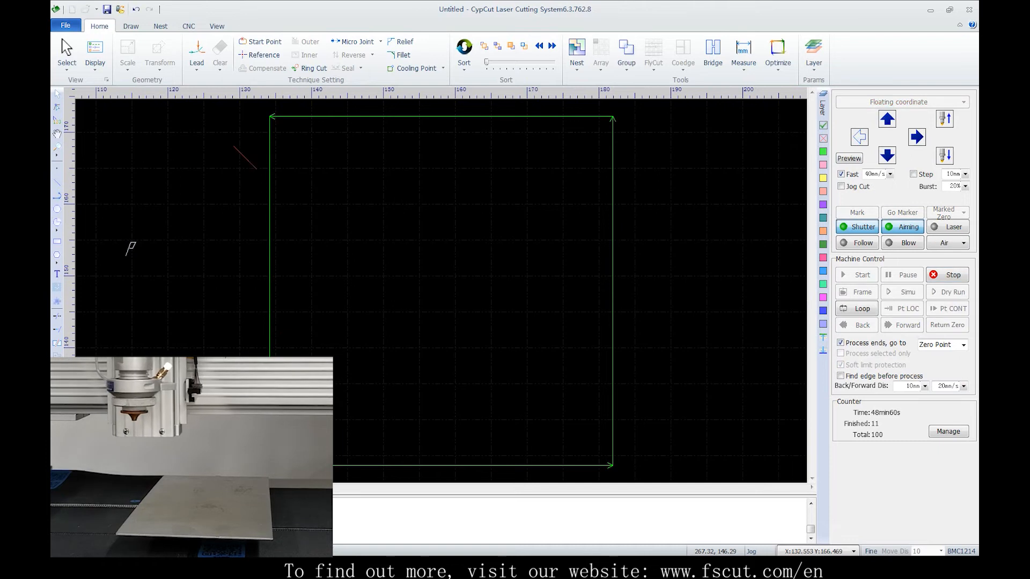
# Jog the head away to about X 110.4, Y 191.1 and send it to the breakpoint with Pt LOC
pyautogui.click(887, 119)
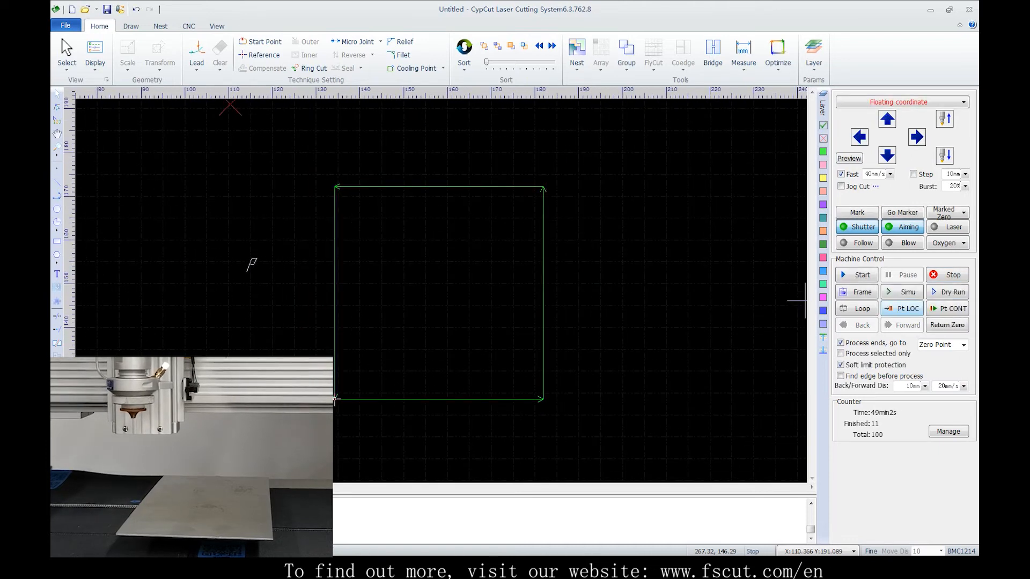
pyautogui.click(905, 309)
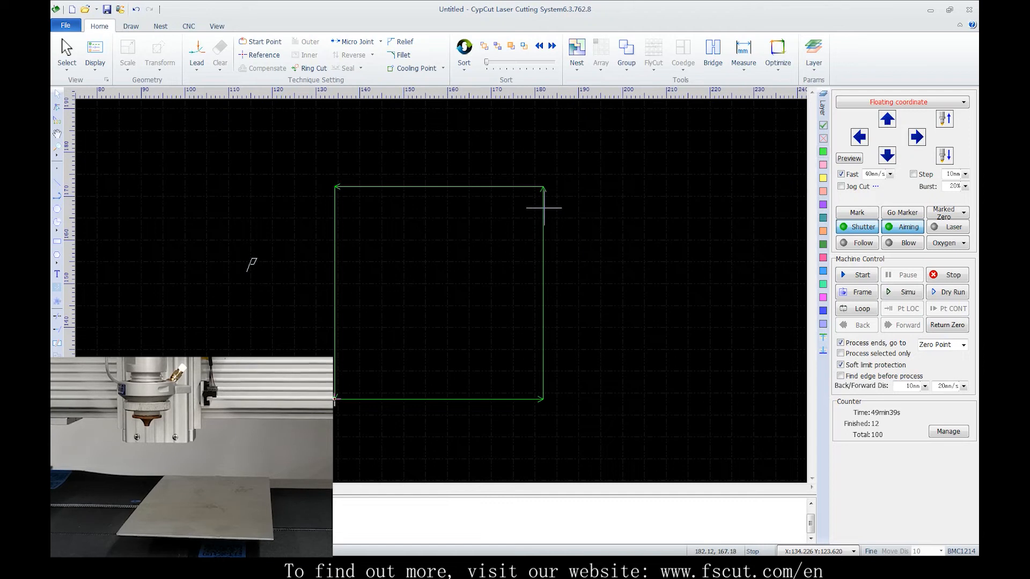
# Jog the head to about X 154.7, Y 171.2 and return it to the zero point
pyautogui.moveTo(543, 207)
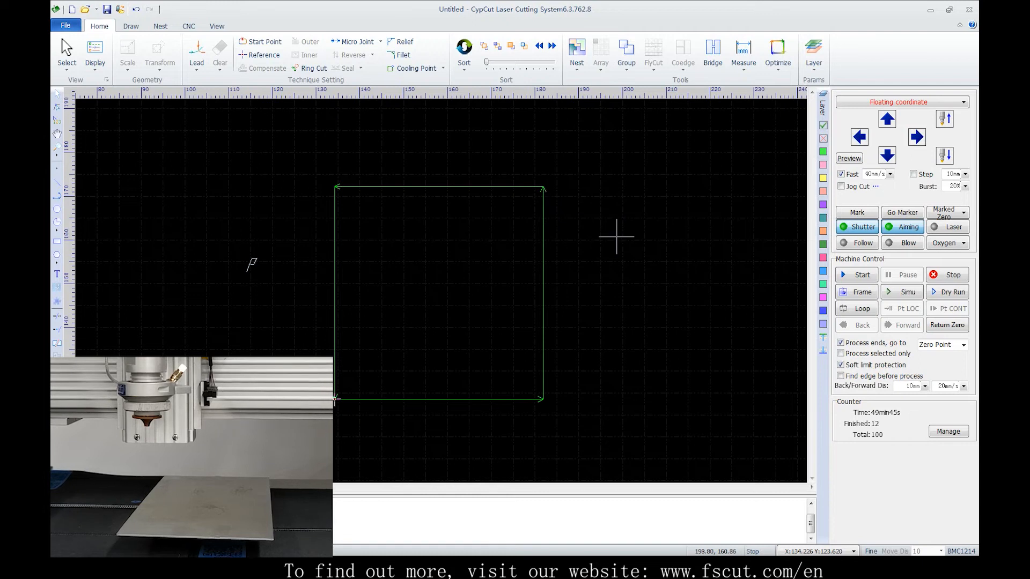
pyautogui.click(887, 119)
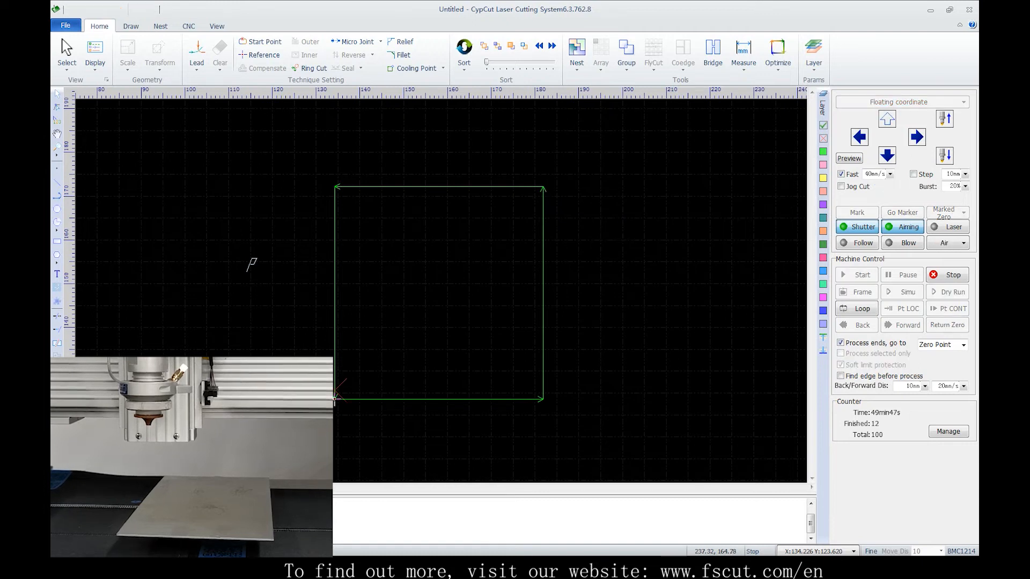
pyautogui.click(916, 138)
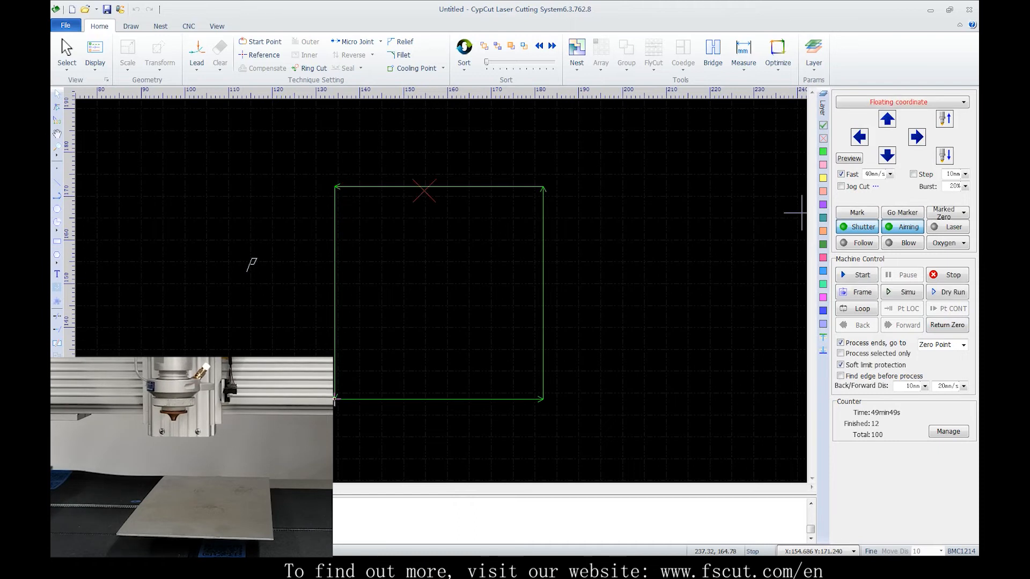
pyautogui.click(947, 325)
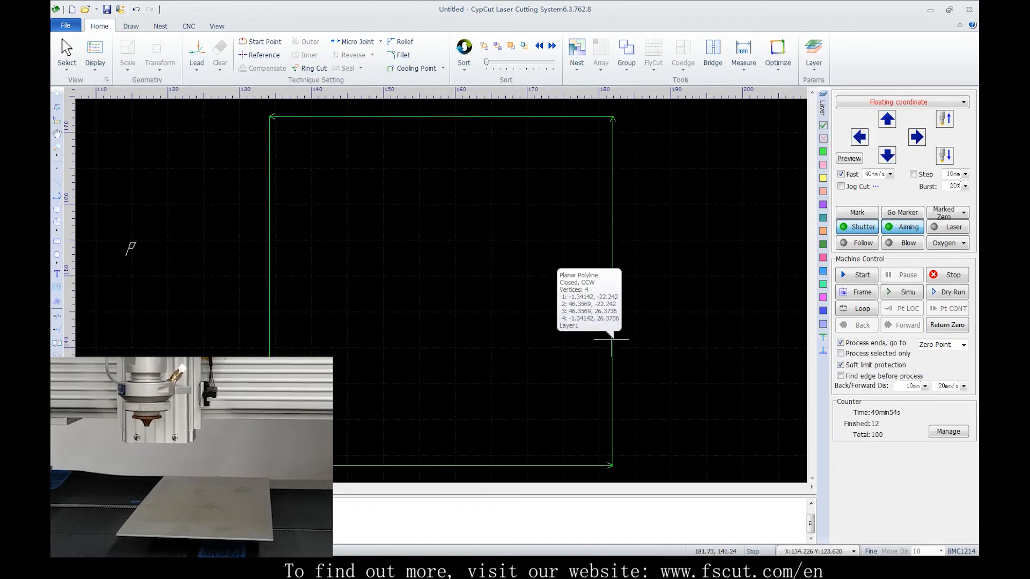
# Locate the head on the rectangle's right-hand edge at about X 182, Y 157.7, confirm the move, and start cutting
pyautogui.rightClick(611, 220)
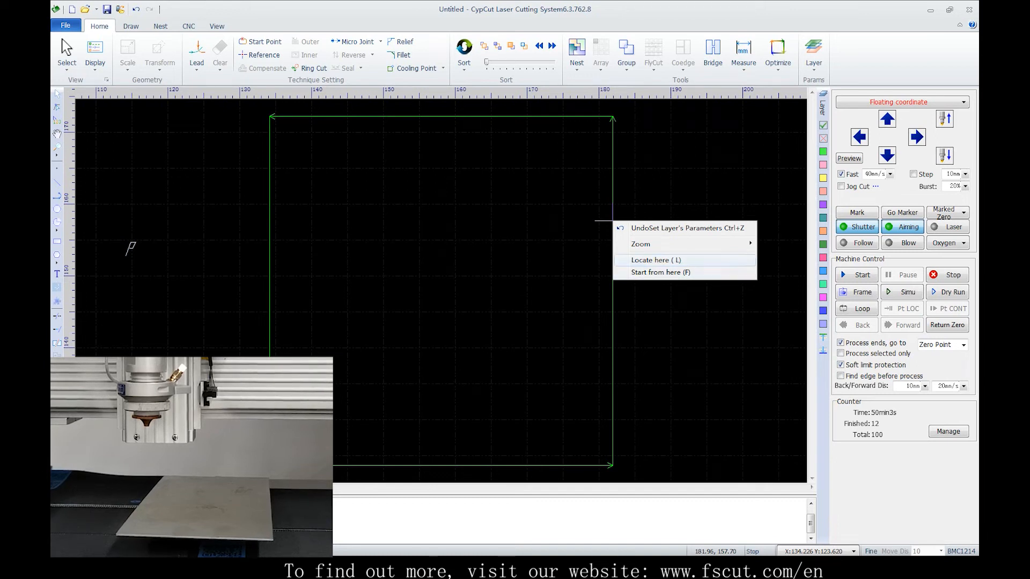
pyautogui.click(690, 261)
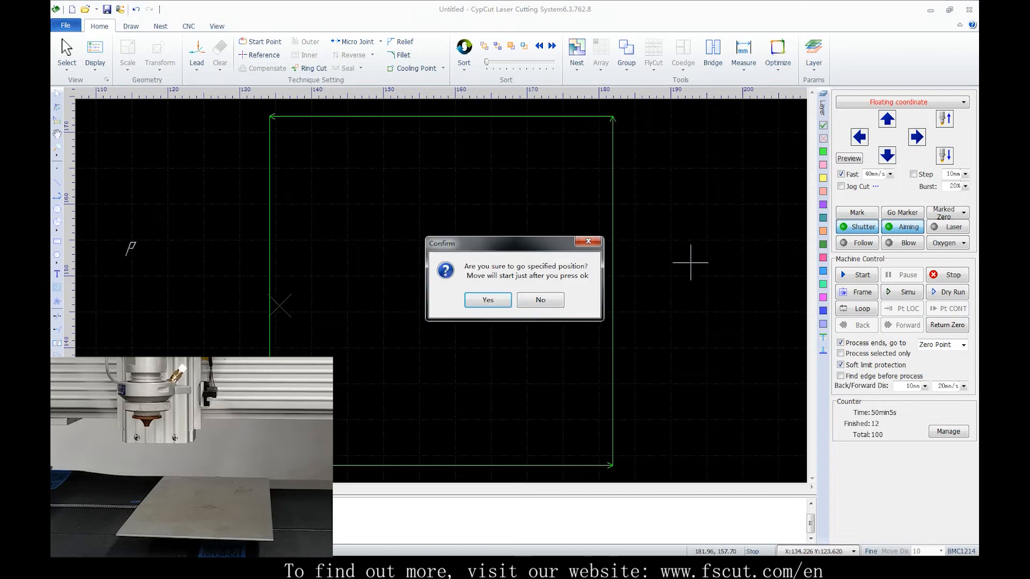
pyautogui.click(487, 299)
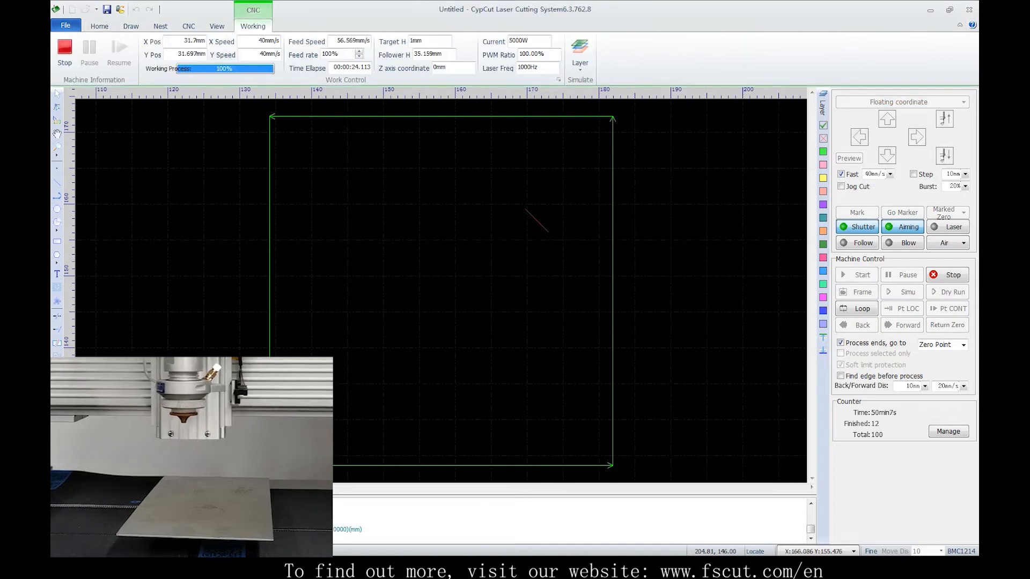
pyautogui.click(860, 275)
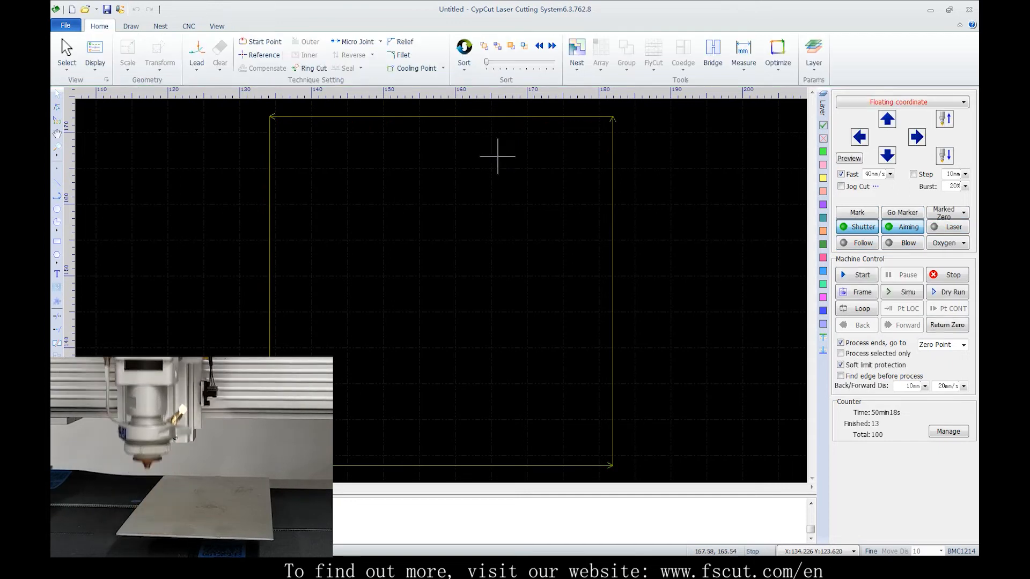
# Start cutting from a point on the rectangle's upper edge at about X 161, Y 172 with Start from here
pyautogui.rightClick(461, 116)
pyautogui.click(501, 167)
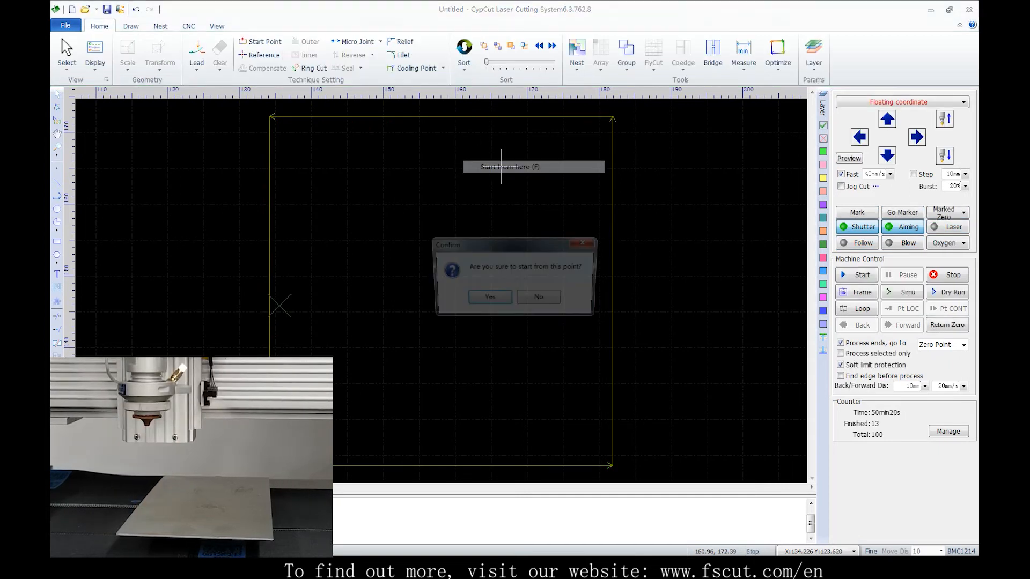
pyautogui.click(478, 294)
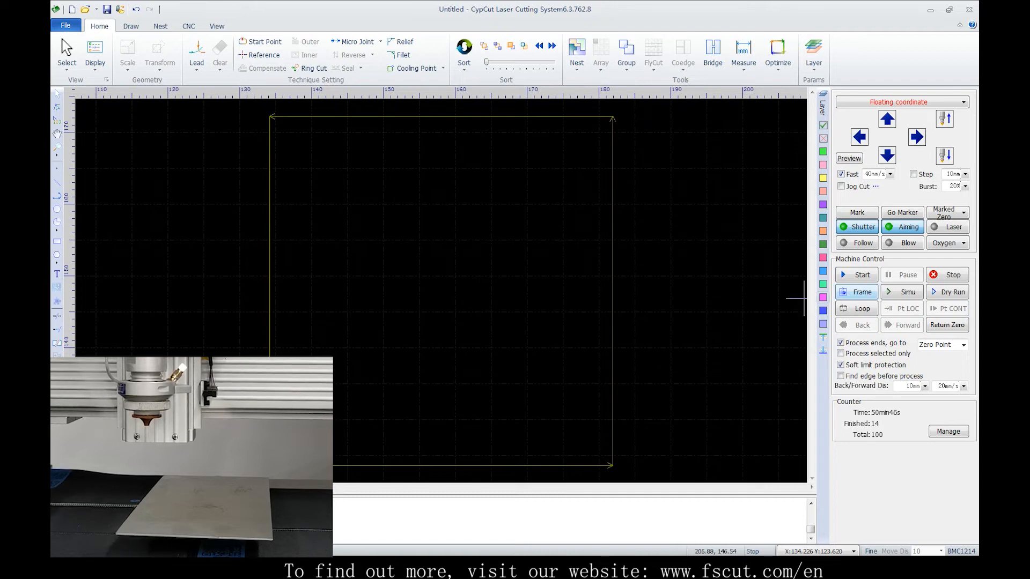
# Trace the part's bounding frame with the head and run a cutting simulation
pyautogui.click(857, 292)
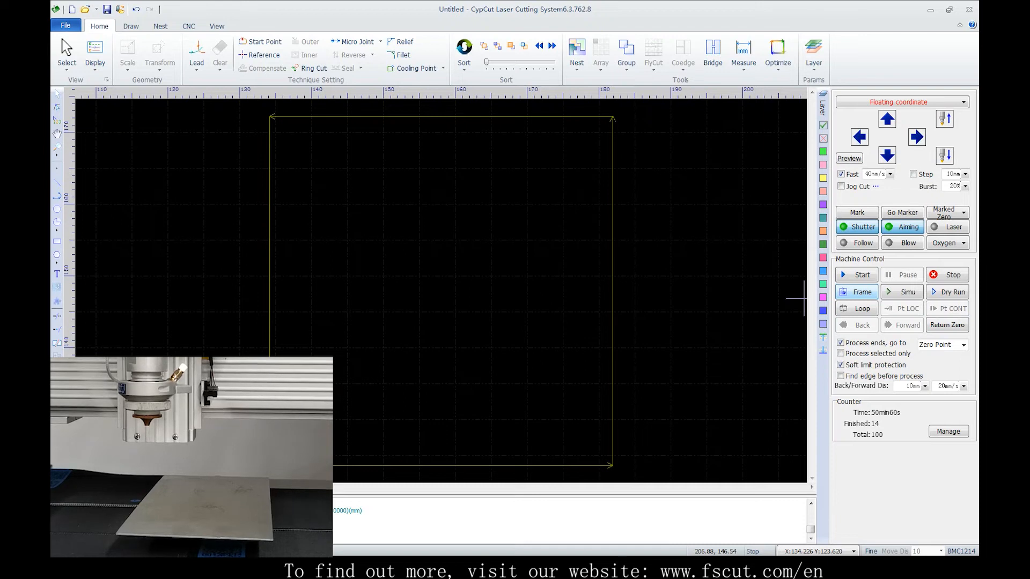
pyautogui.click(902, 293)
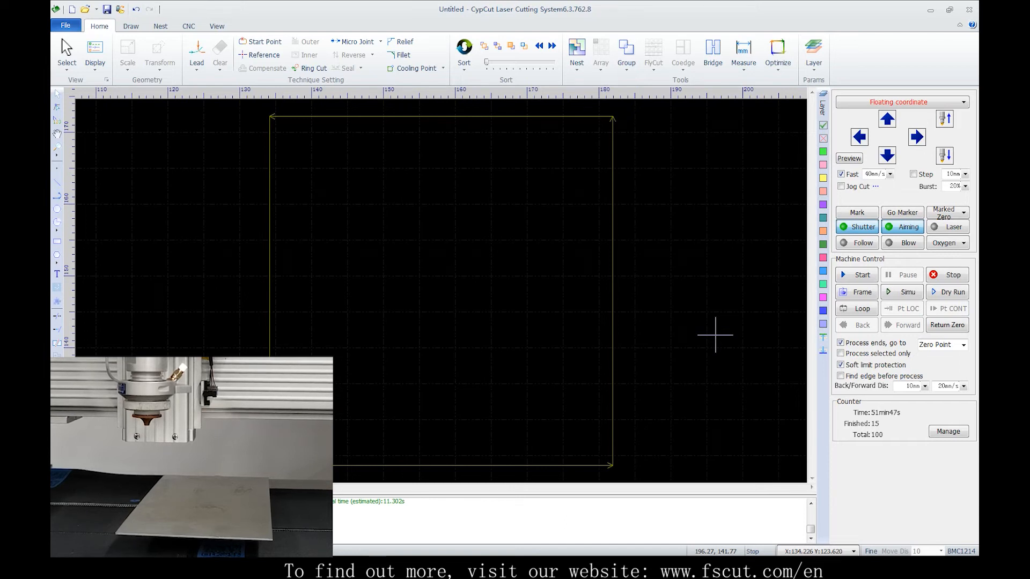
# Jog the head away to about X 106.2, Y 146.4 and return it to the zero point
pyautogui.click(887, 119)
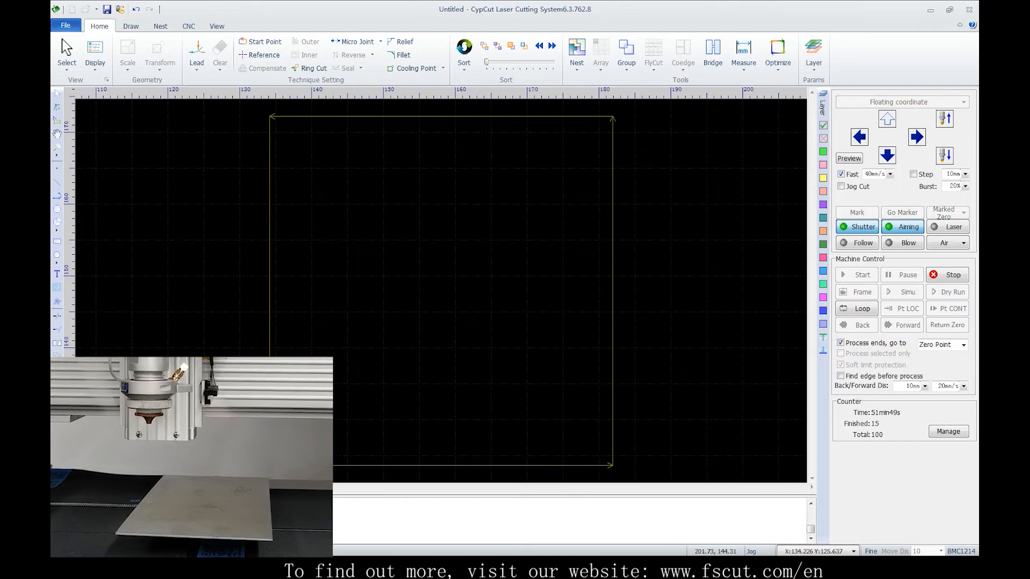
pyautogui.click(916, 137)
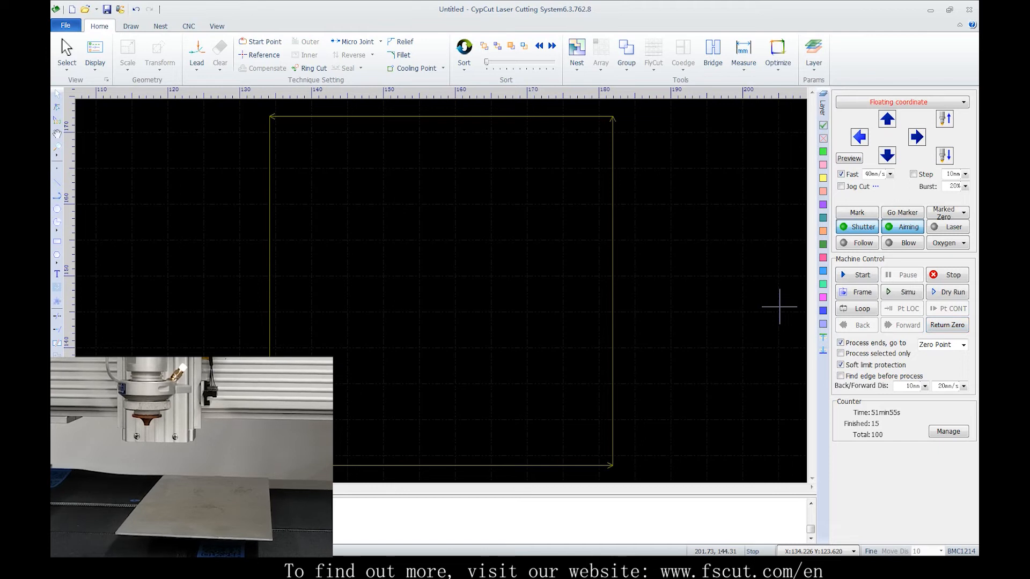
pyautogui.press('Left')
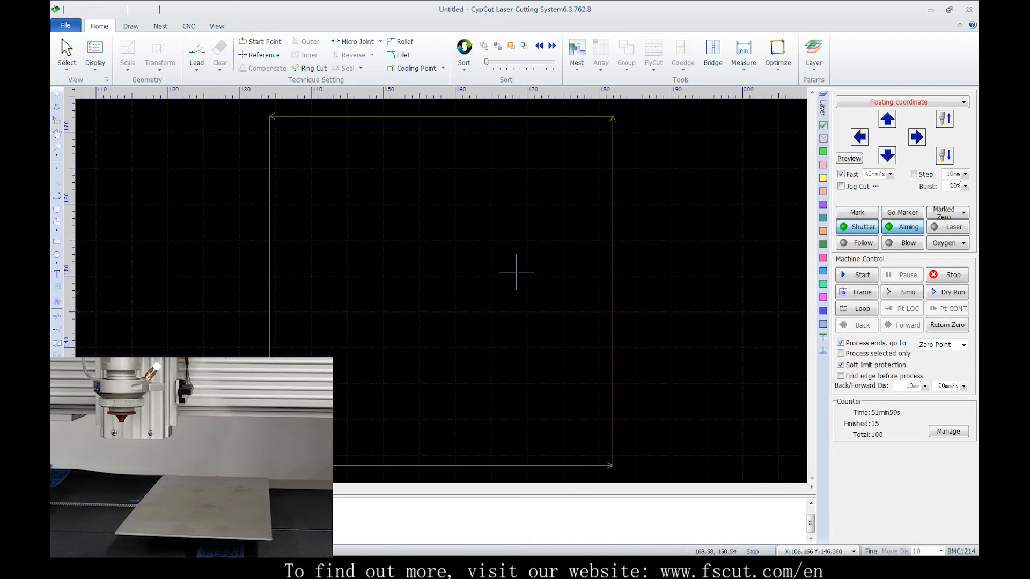
pyautogui.scroll(-3, 515, 274)
pyautogui.click(946, 325)
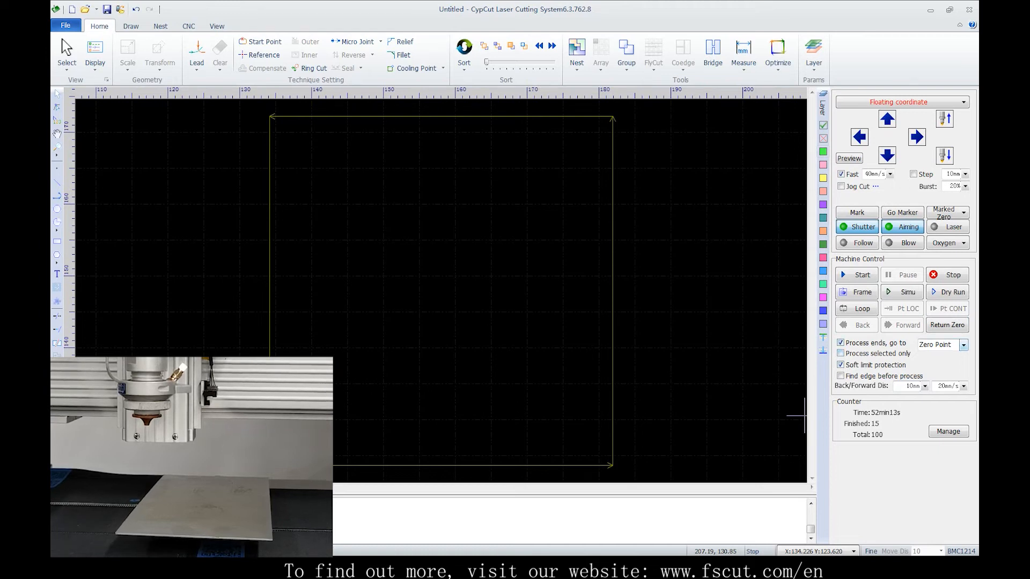
# Enable Process selected only, draw a circle of about 11.66 mm radius inside the rectangle, and process only that circle
pyautogui.click(841, 353)
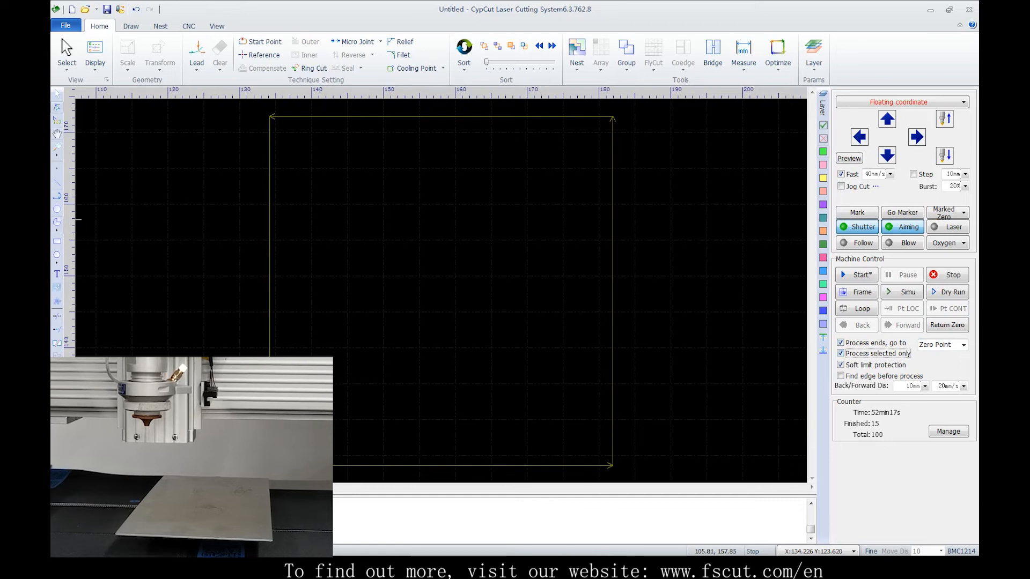
pyautogui.moveTo(452, 292)
pyautogui.mouseDown()
pyautogui.moveTo(437, 236)
pyautogui.moveTo(508, 232)
pyautogui.mouseUp()
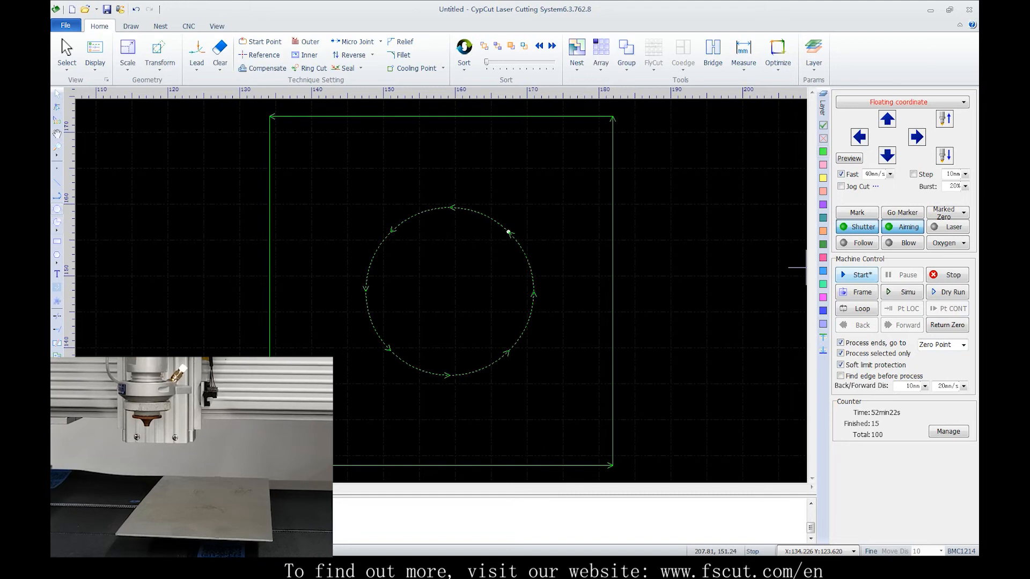
pyautogui.click(857, 275)
pyautogui.click(461, 299)
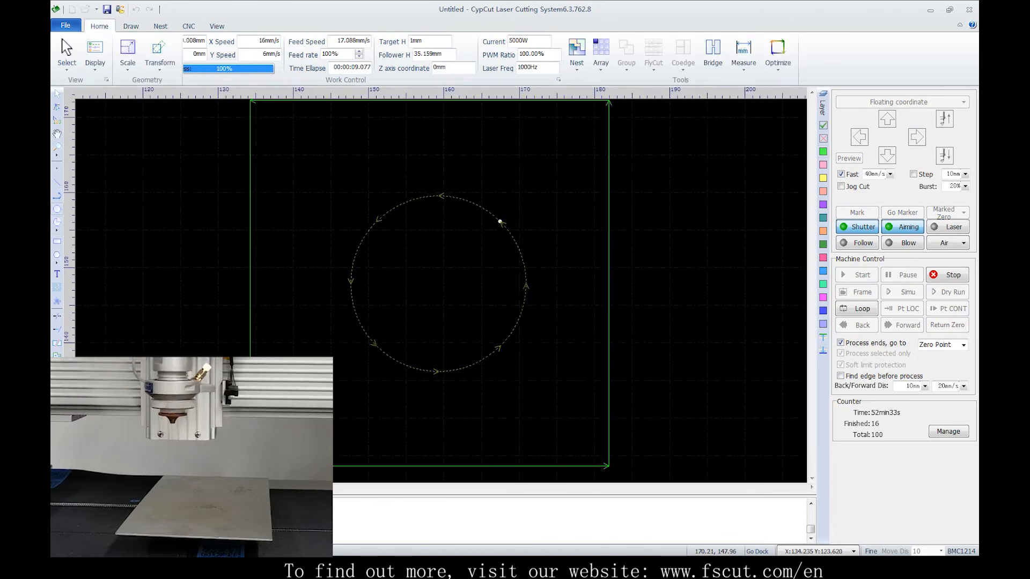
pyautogui.click(576, 359)
pyautogui.scroll(-2, 576, 360)
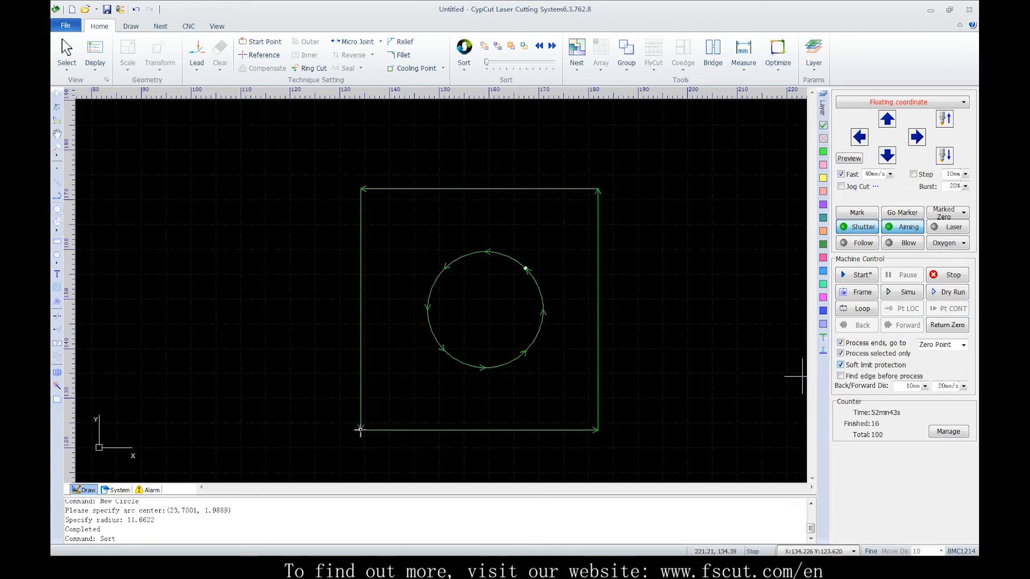
# Try switching soft limit protection off but decline it, and enable Find edge before process, closing its BCS100 find edge dialog
pyautogui.click(840, 365)
pyautogui.click(540, 299)
pyautogui.click(840, 376)
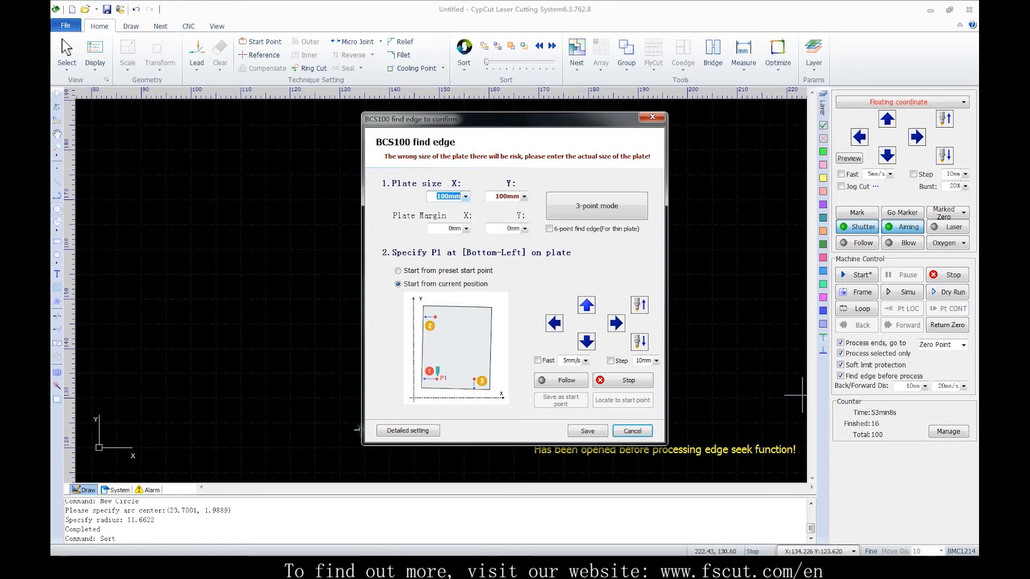
pyautogui.click(652, 117)
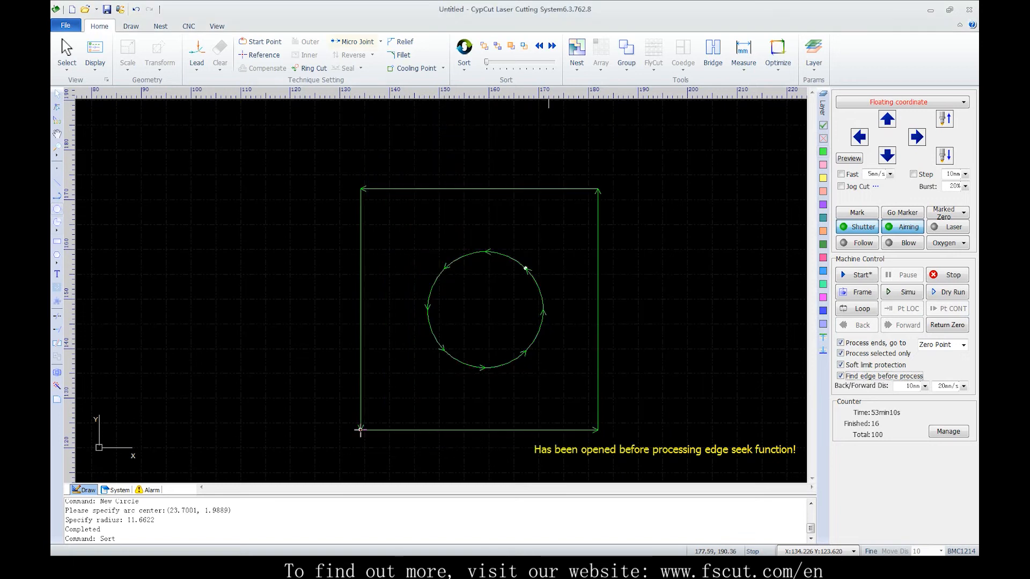
# In BCS100 Find Edge, set the plate size to 120 × 120 mm and both margins to 2 mm, and run 3-point edge finding
pyautogui.click(188, 25)
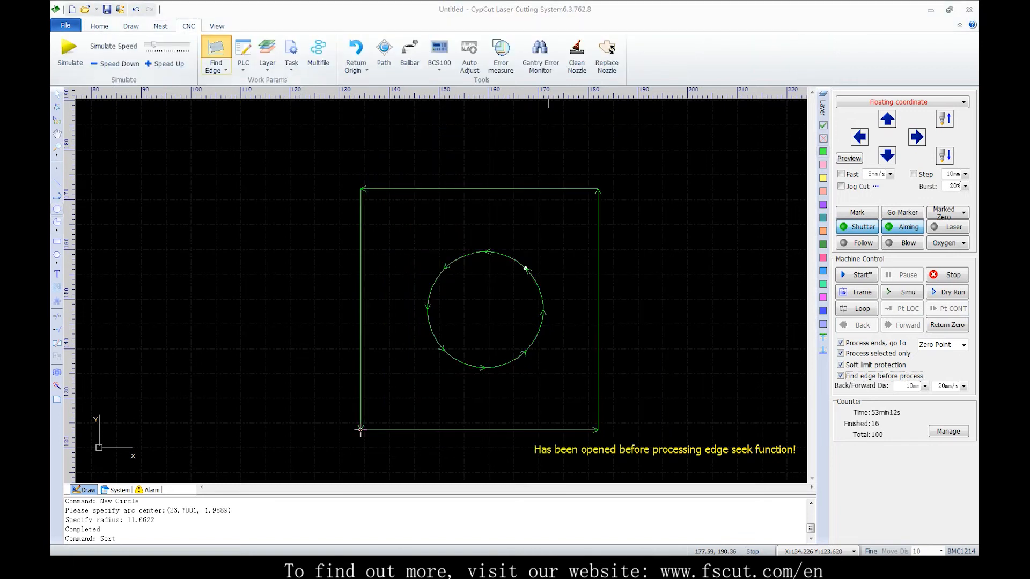
pyautogui.click(216, 48)
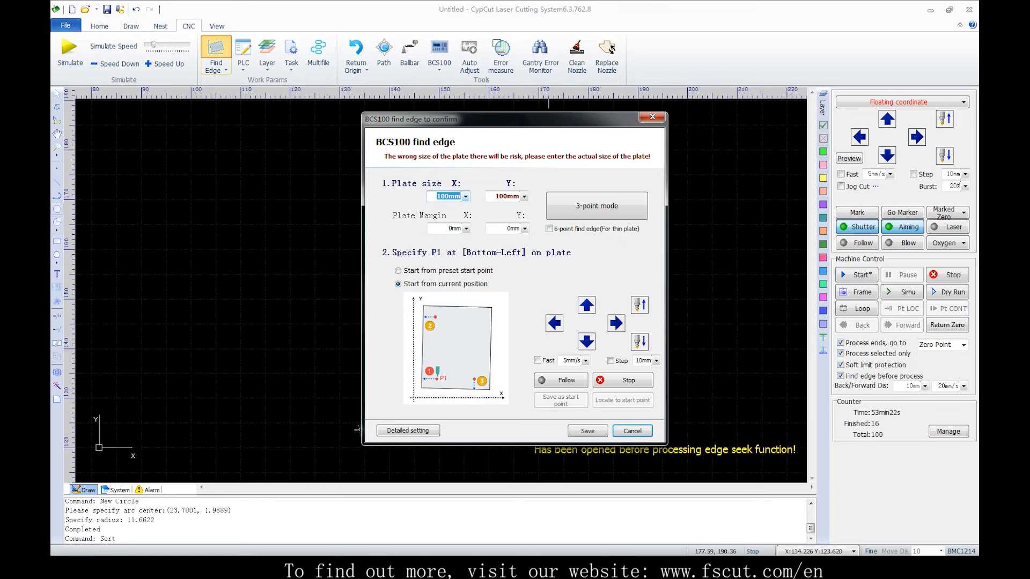
pyautogui.press('Tab')
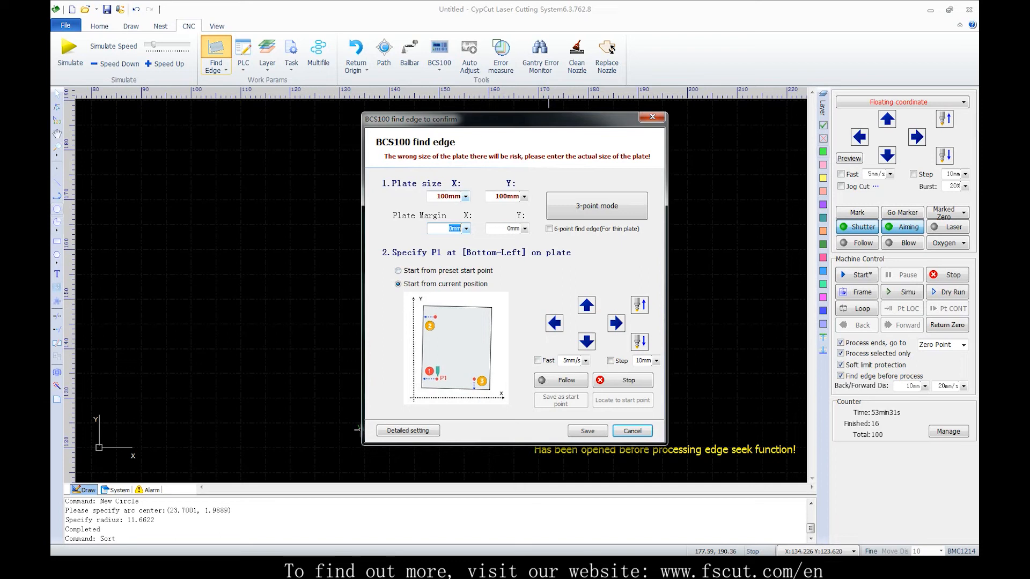
pyautogui.hotkey('shift', 'Tab')
pyautogui.write('120')
pyautogui.press('Tab')
pyautogui.write('12')
pyautogui.press('Tab')
pyautogui.write('2')
pyautogui.press('Tab')
pyautogui.write('2')
pyautogui.press('Tab')
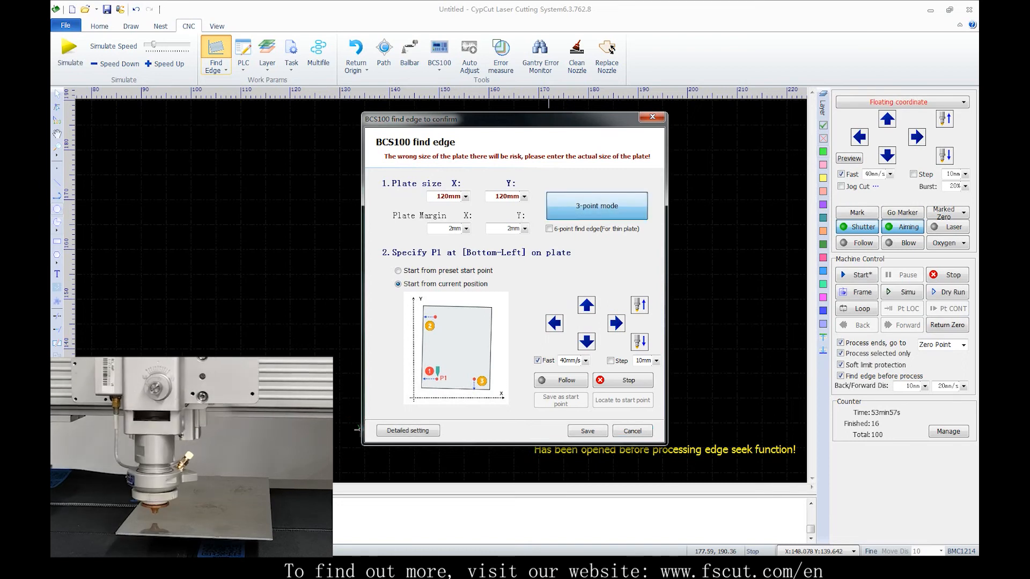
pyautogui.click(596, 206)
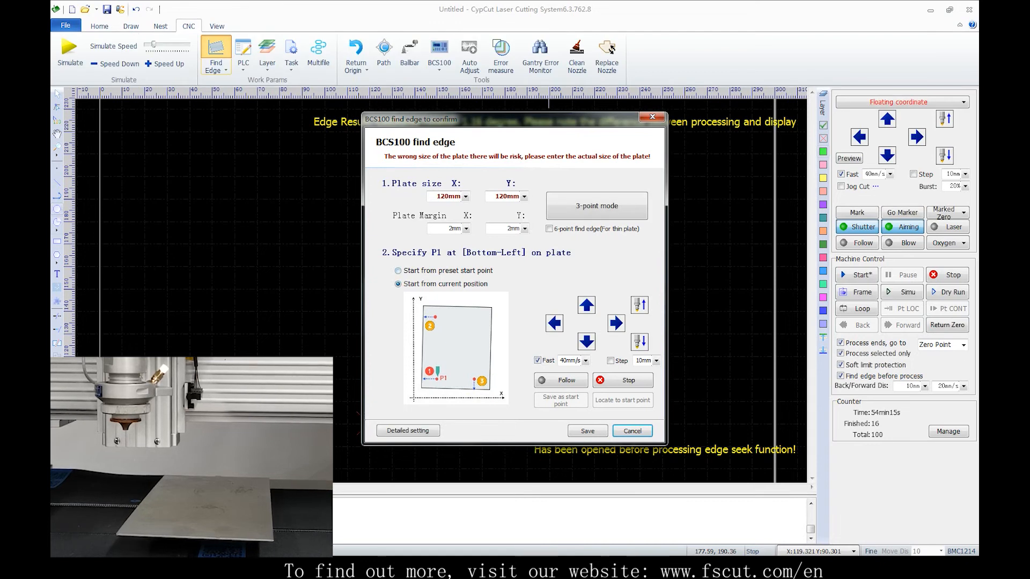
# Switch P1 to the preset start point, jog the head away to about X 160, Y 182.7, and rerun 3-point edge finding
pyautogui.click(398, 270)
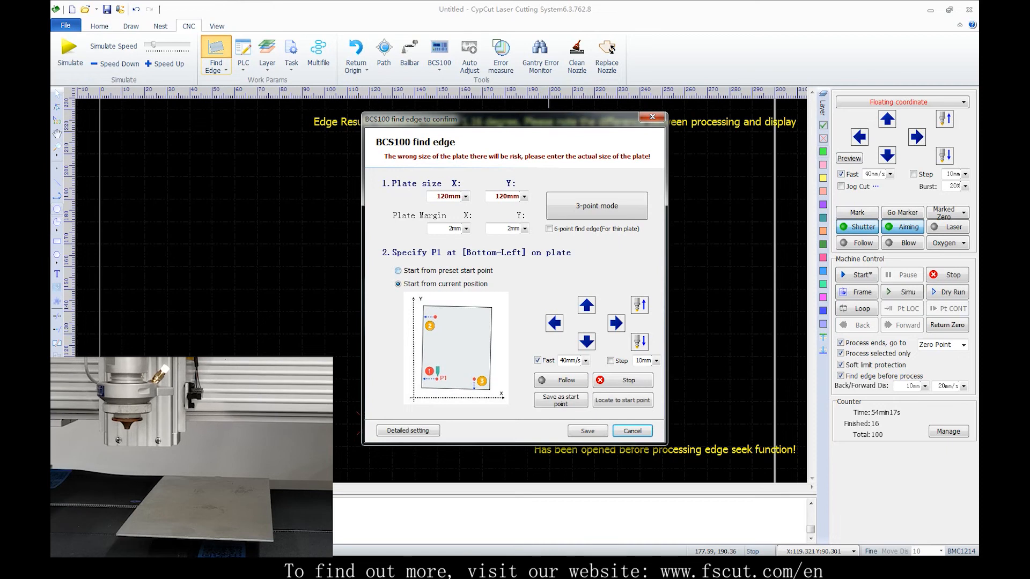
pyautogui.click(586, 305)
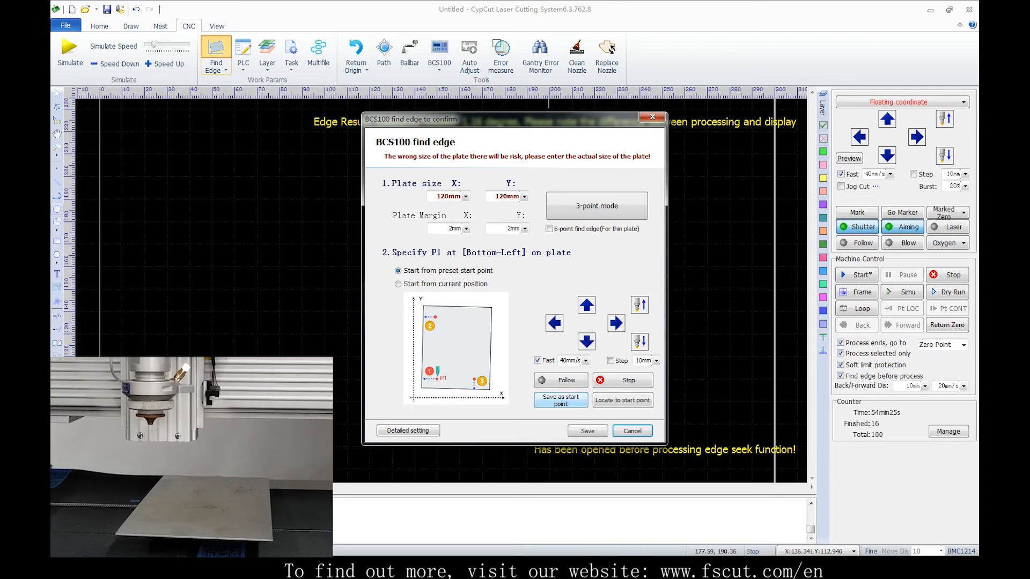
pyautogui.click(586, 306)
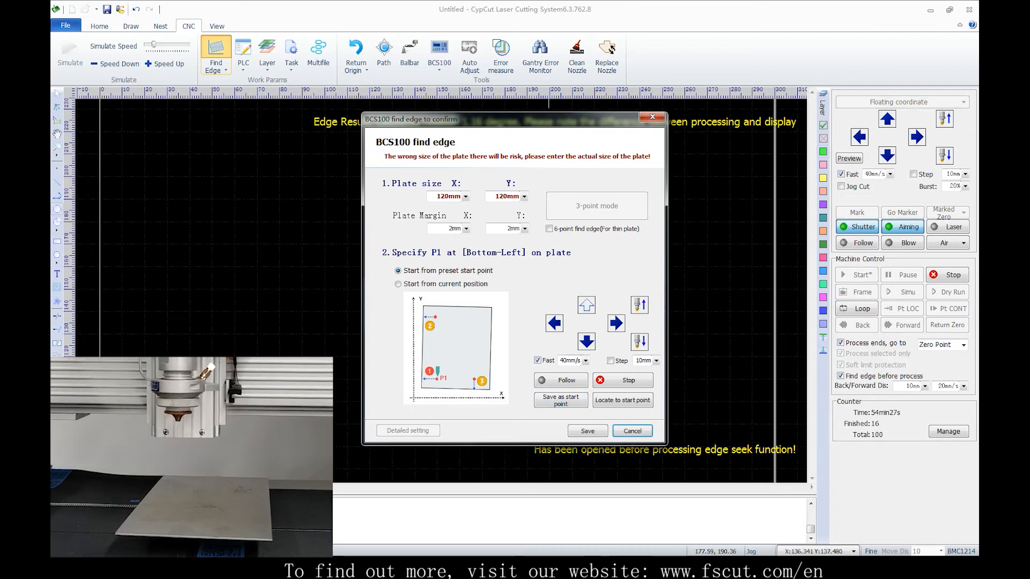
pyautogui.click(616, 323)
pyautogui.click(586, 305)
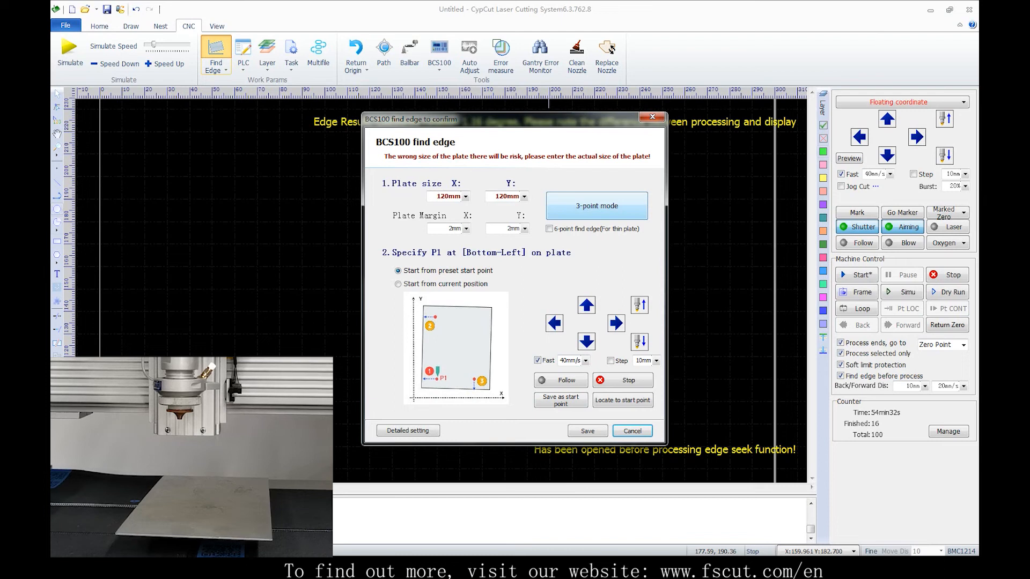
pyautogui.click(597, 206)
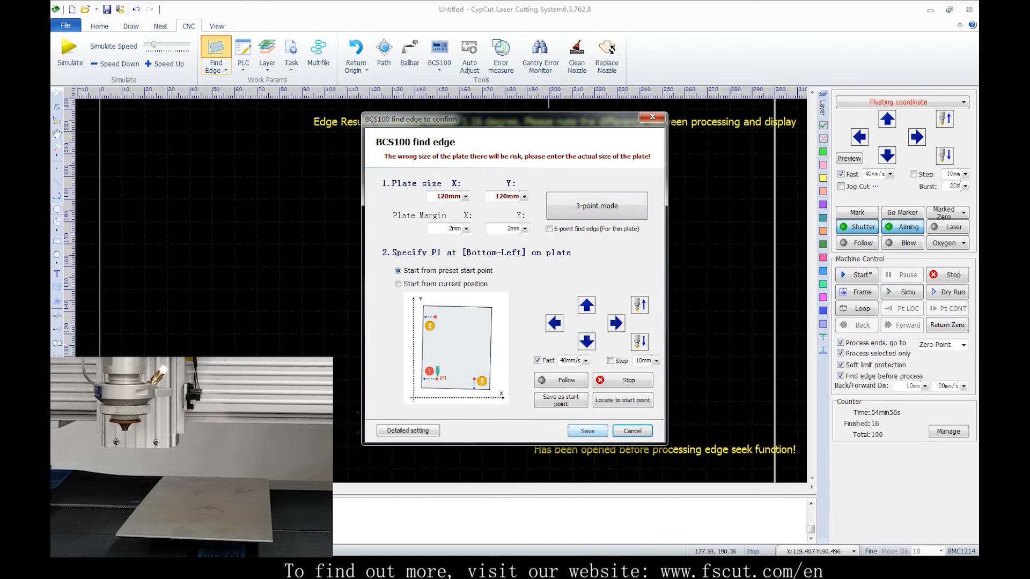
# Set edge finding to start from the current position and save the settings
pyautogui.click(398, 285)
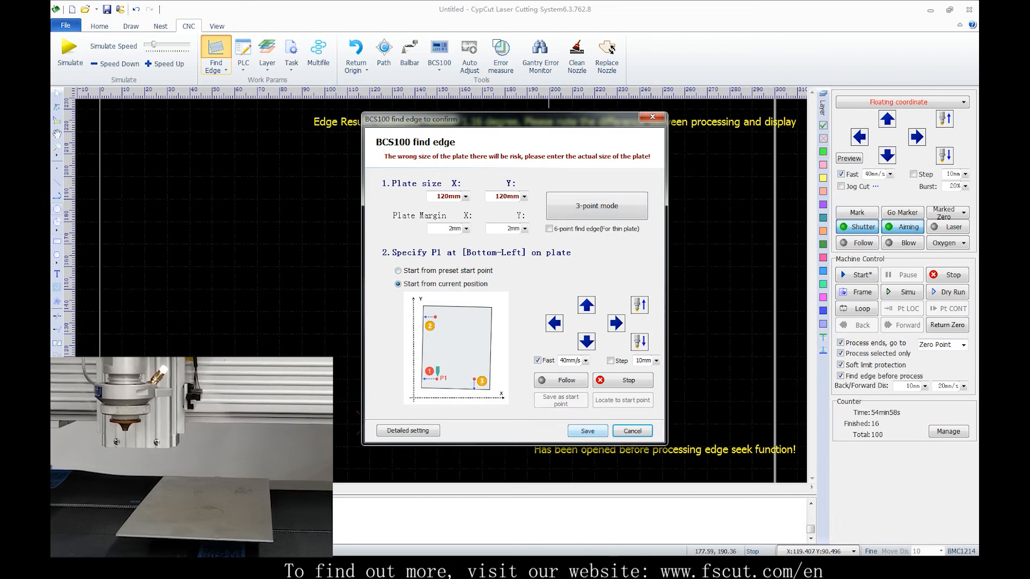
pyautogui.click(588, 431)
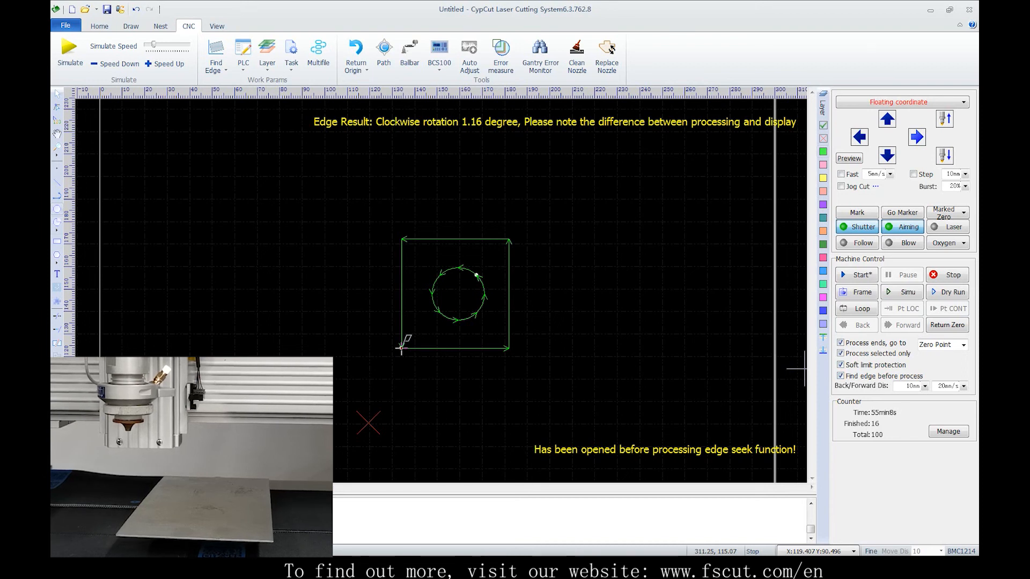
# Enable fast jogging at 40 mm/s and move the head to about X 148.8, Y 117.3
pyautogui.click(916, 137)
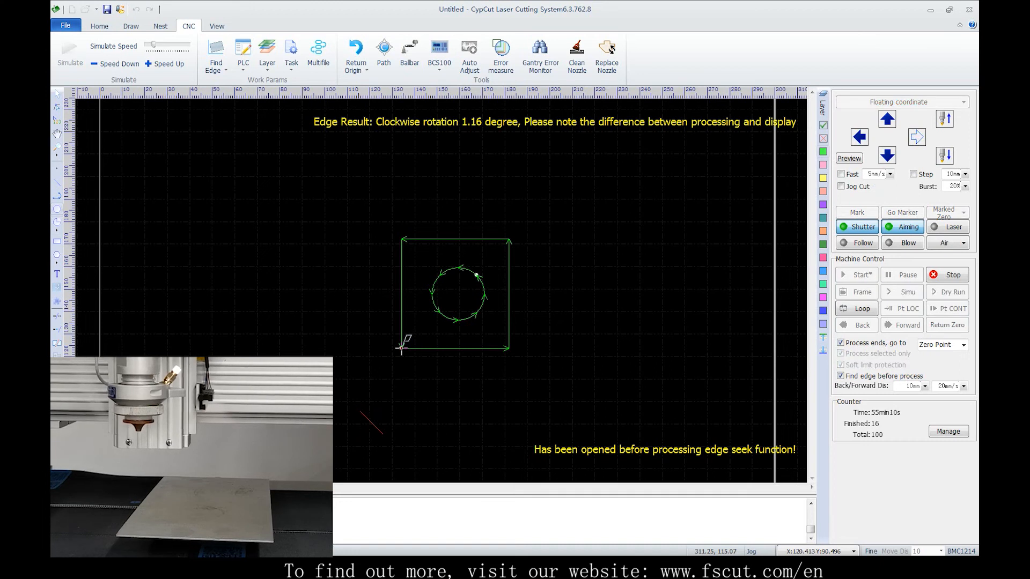
pyautogui.click(840, 174)
pyautogui.click(916, 138)
pyautogui.click(887, 119)
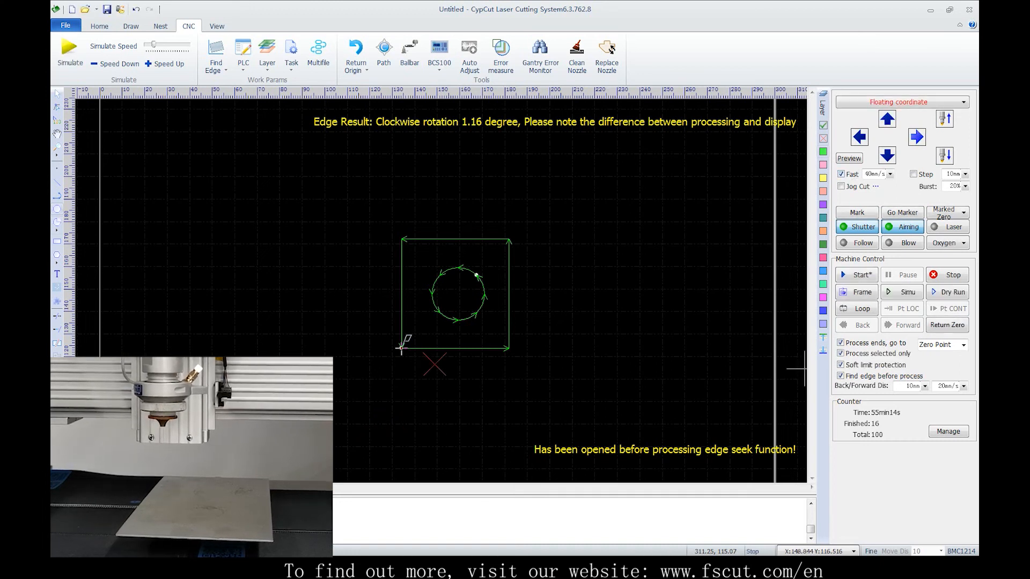
pyautogui.click(887, 119)
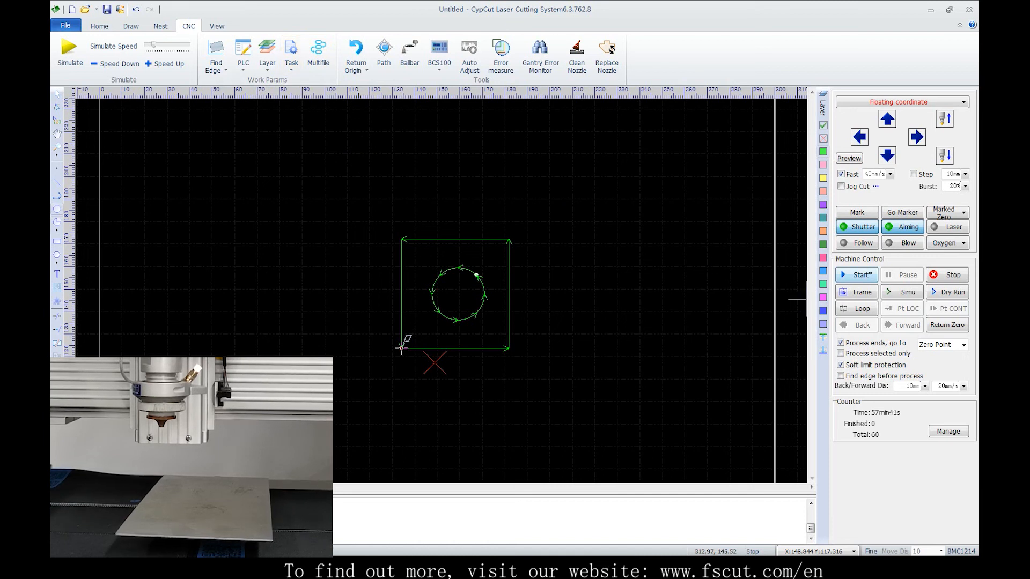
# Process the part, stop the run partway around the circle, and save the processing task as 66
pyautogui.click(856, 274)
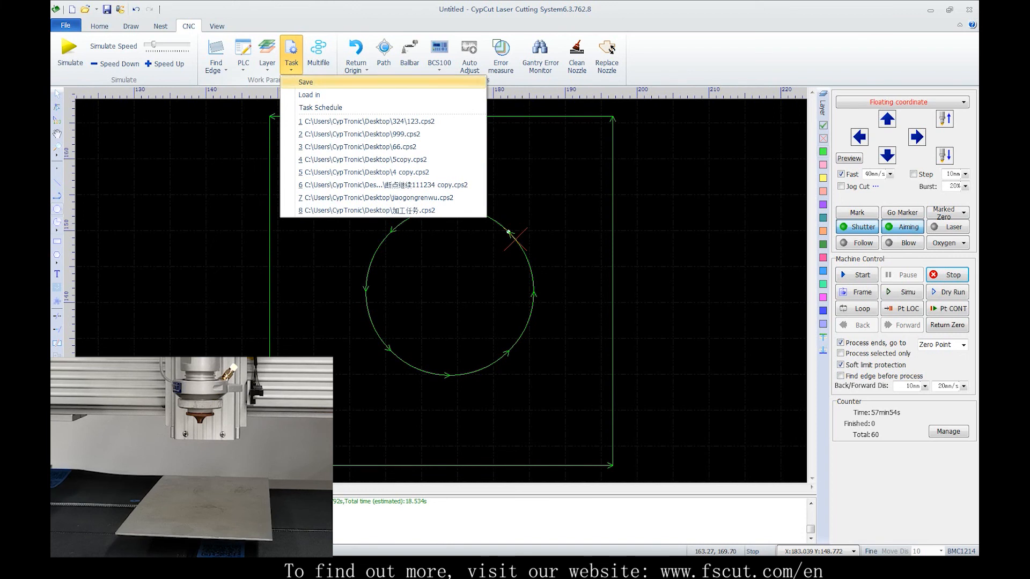
pyautogui.click(306, 82)
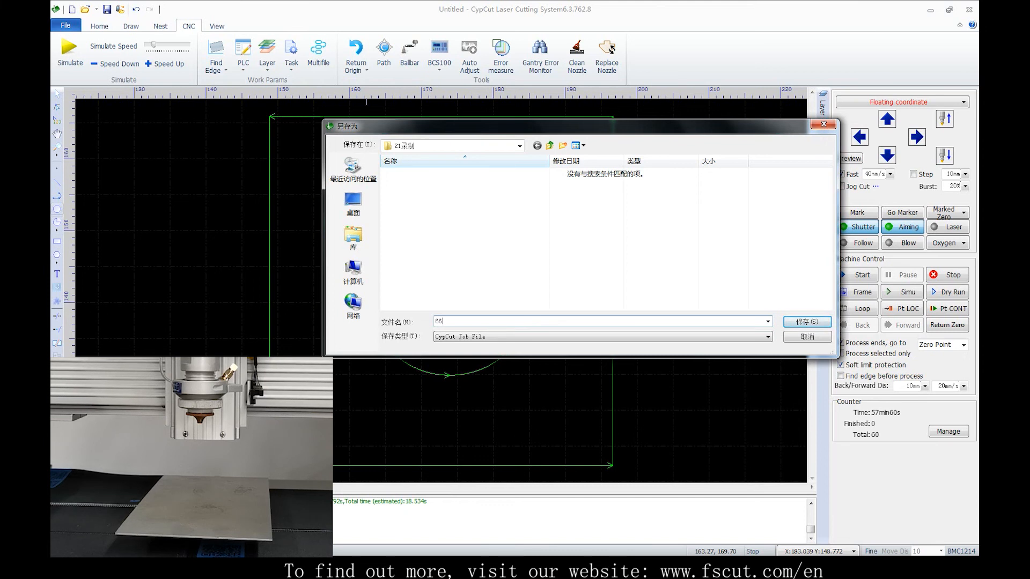
pyautogui.press('Return')
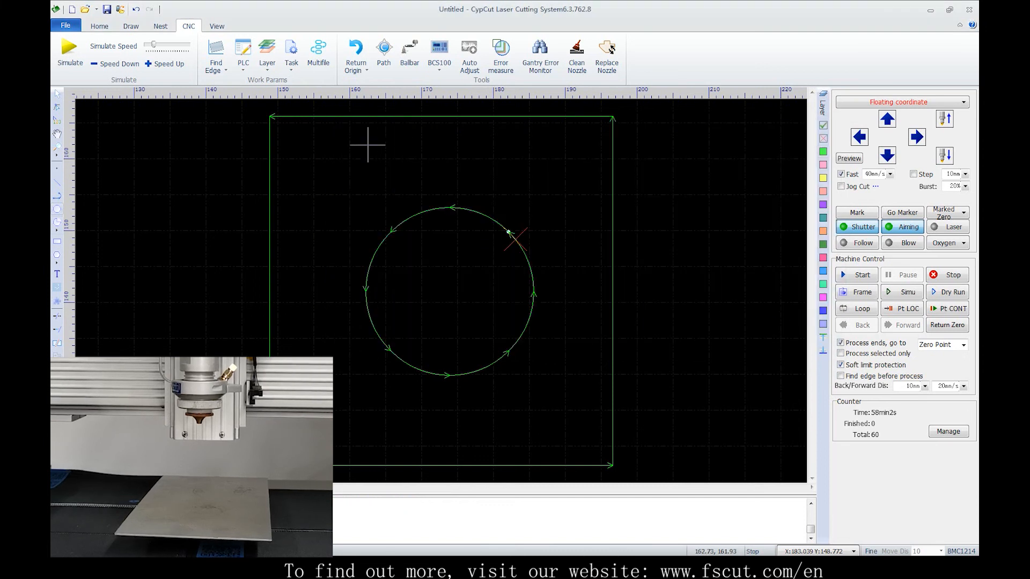
# Open the urgent job file 任务加急演示.lxds without saving the changes to the untitled drawing
pyautogui.click(86, 9)
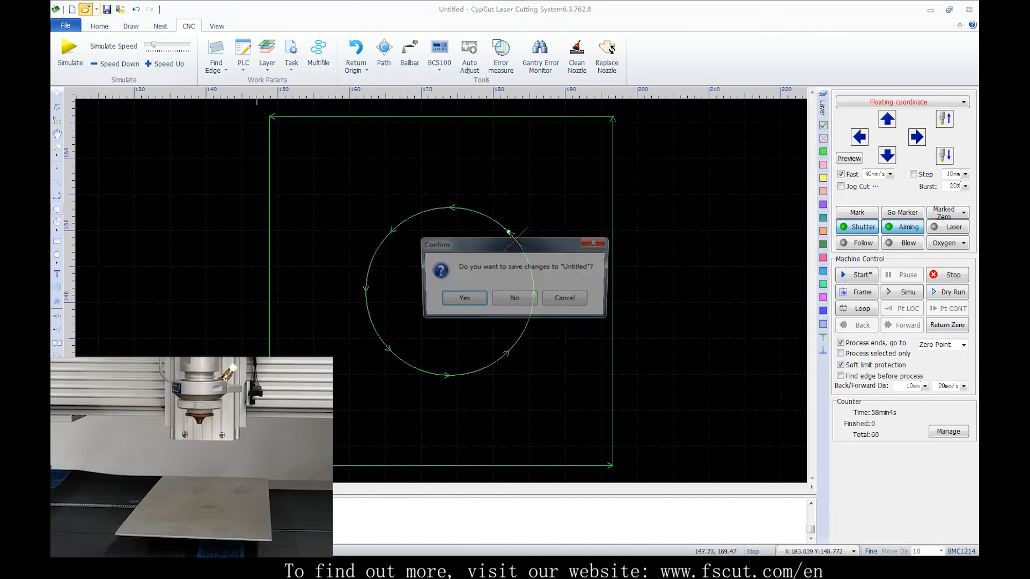
pyautogui.click(514, 300)
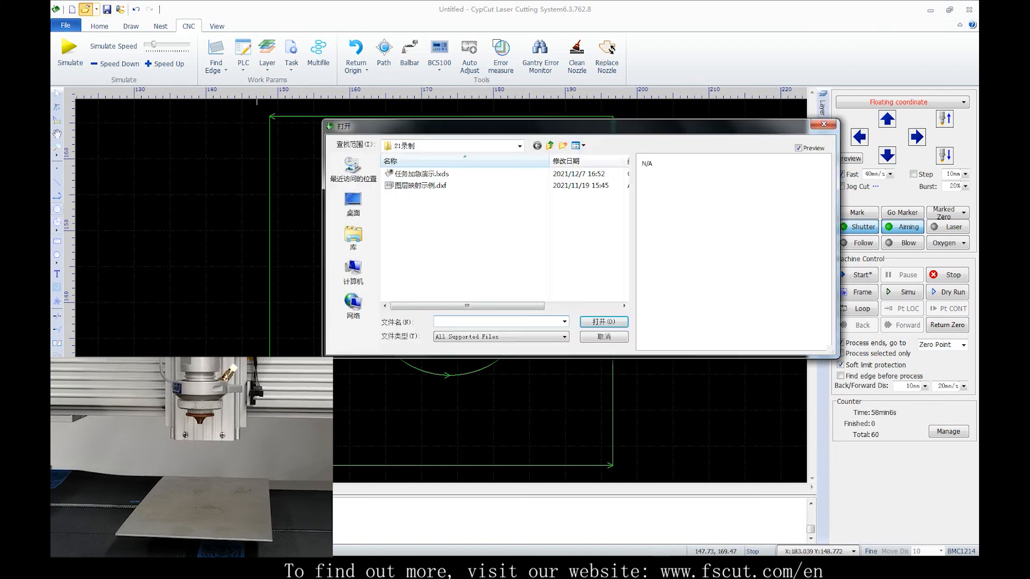
pyautogui.click(423, 175)
pyautogui.doubleClick(423, 175)
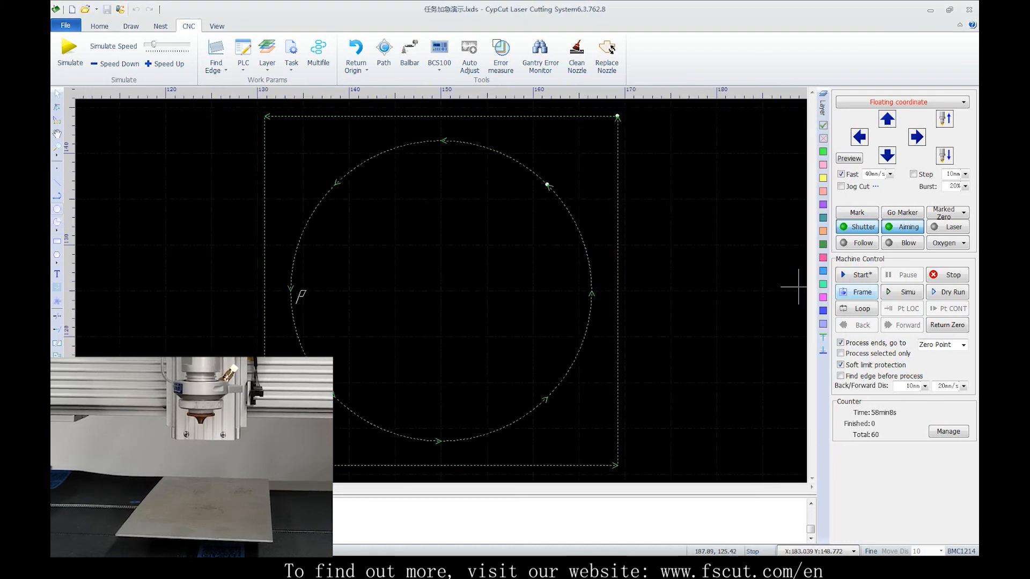
# Jog the head to about X 155.4, Y 191.4, within the machine's travel range, and start processing the urgent job
pyautogui.press('Up')
pyautogui.press('Left')
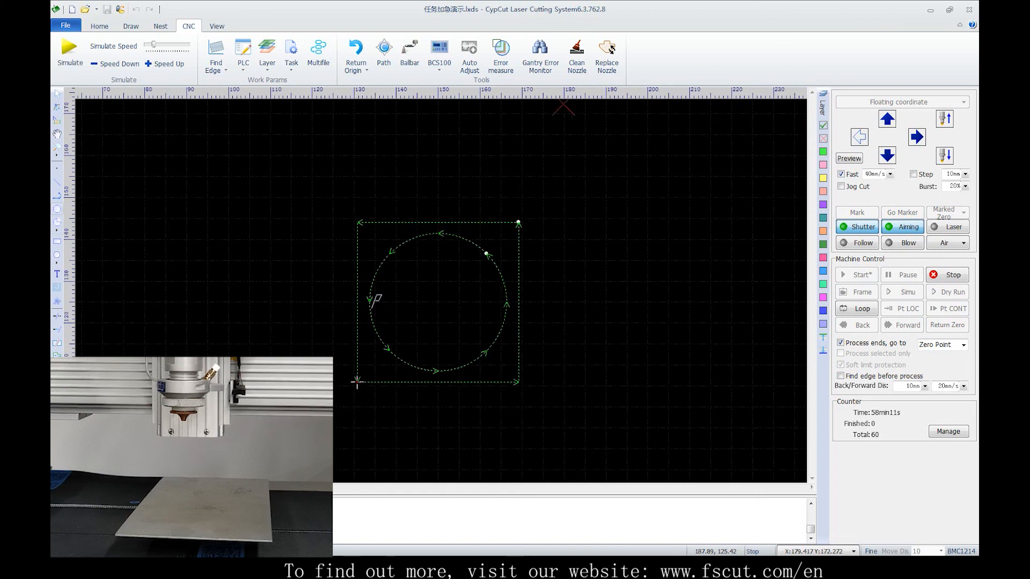
pyautogui.press('Up')
pyautogui.press('Left')
pyautogui.press('Up')
pyautogui.press('F9')
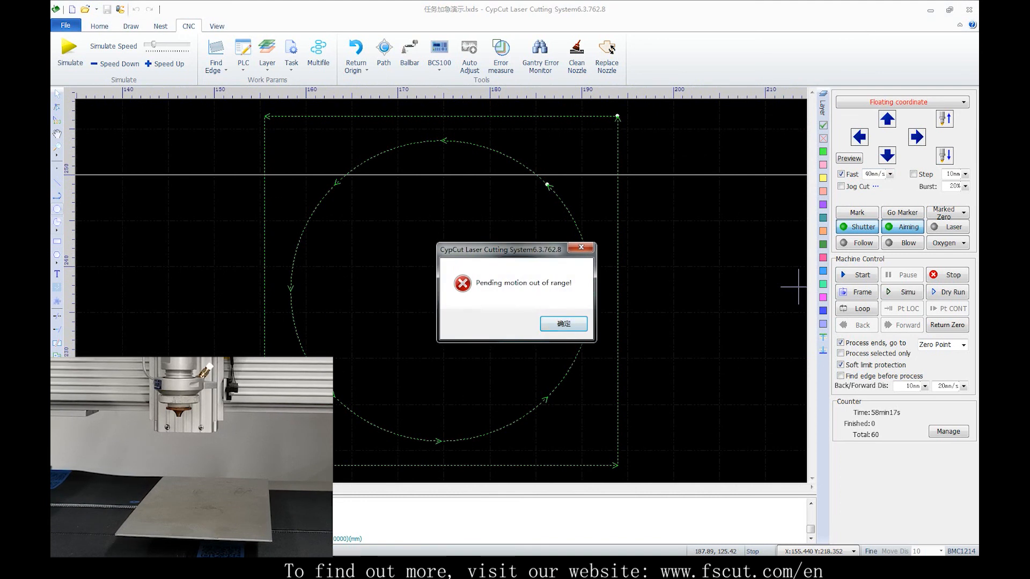
pyautogui.click(559, 320)
pyautogui.click(887, 156)
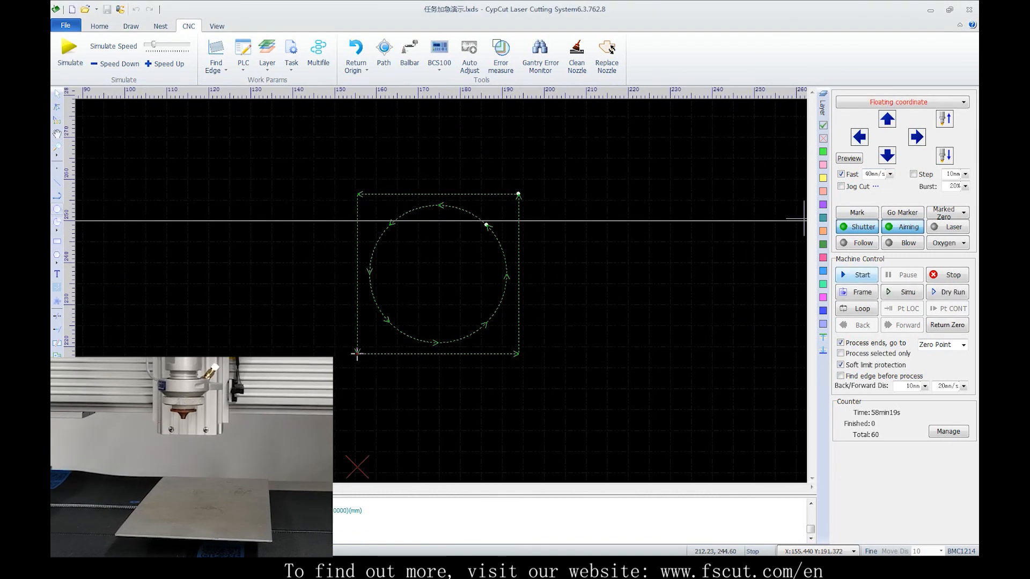
pyautogui.press('F9')
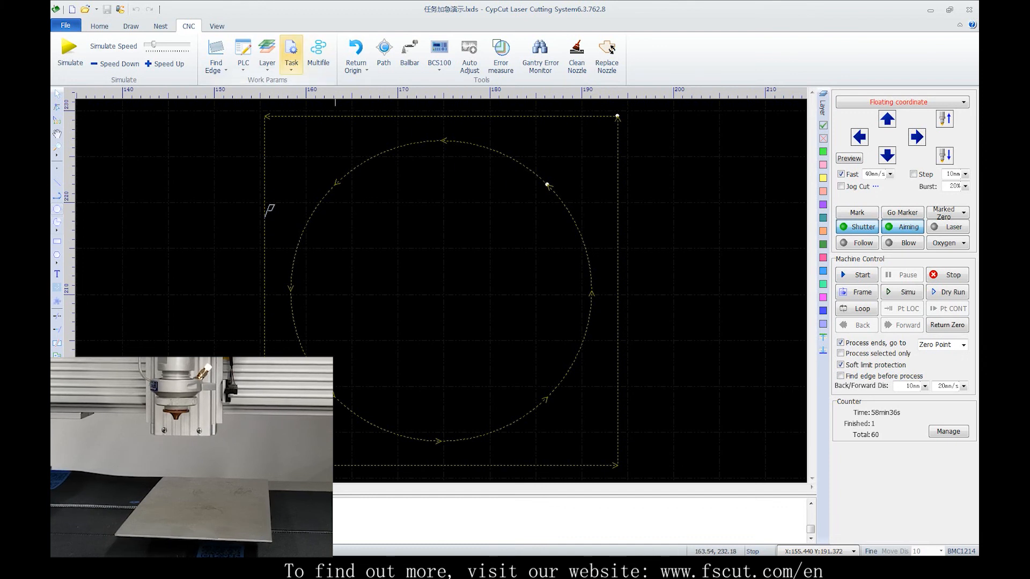
# Load the saved task 66.cps2, locate the head at its break point, and resume processing
pyautogui.click(291, 54)
pyautogui.click(300, 95)
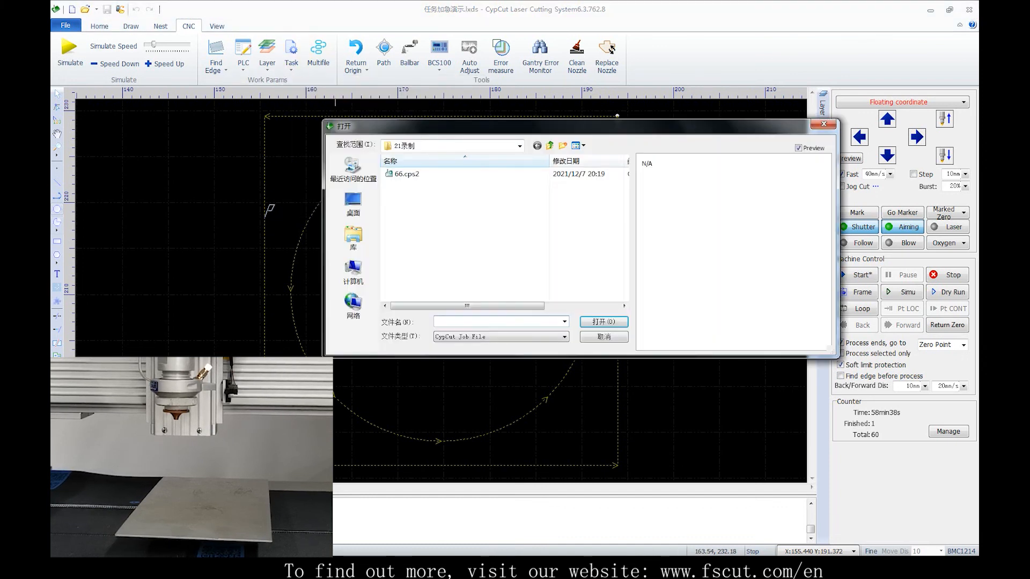
pyautogui.doubleClick(407, 174)
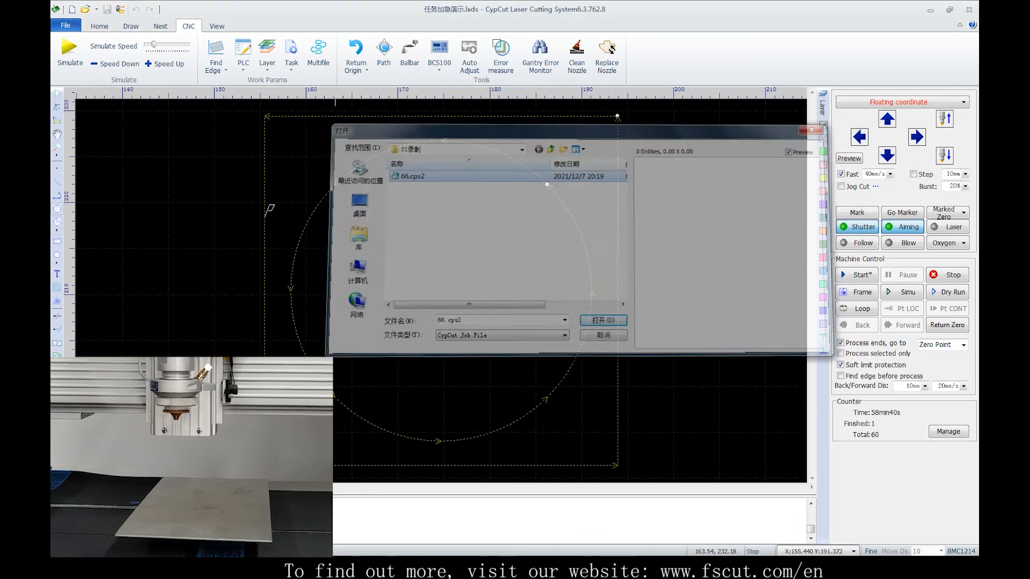
pyautogui.click(902, 308)
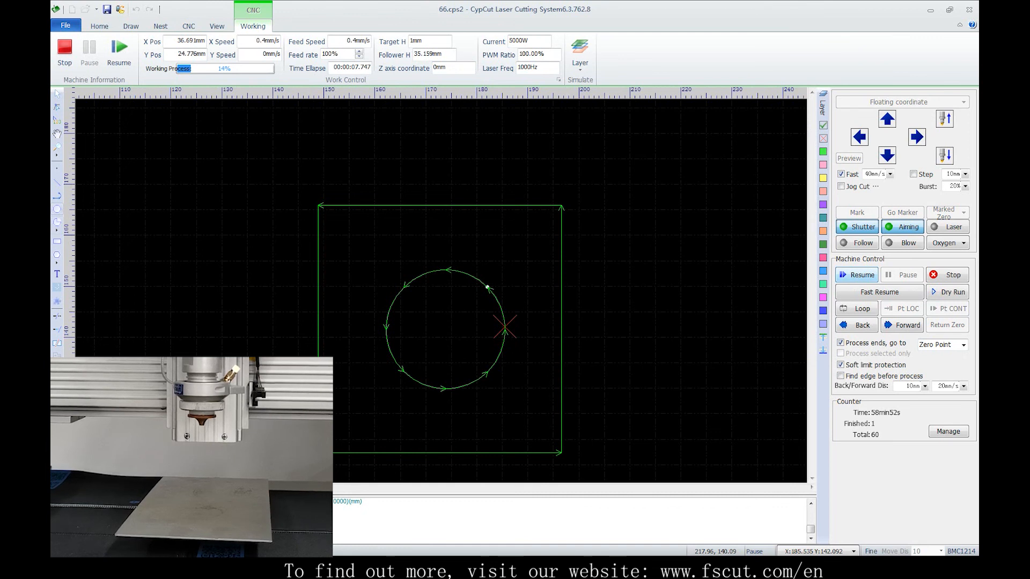
pyautogui.press('Return')
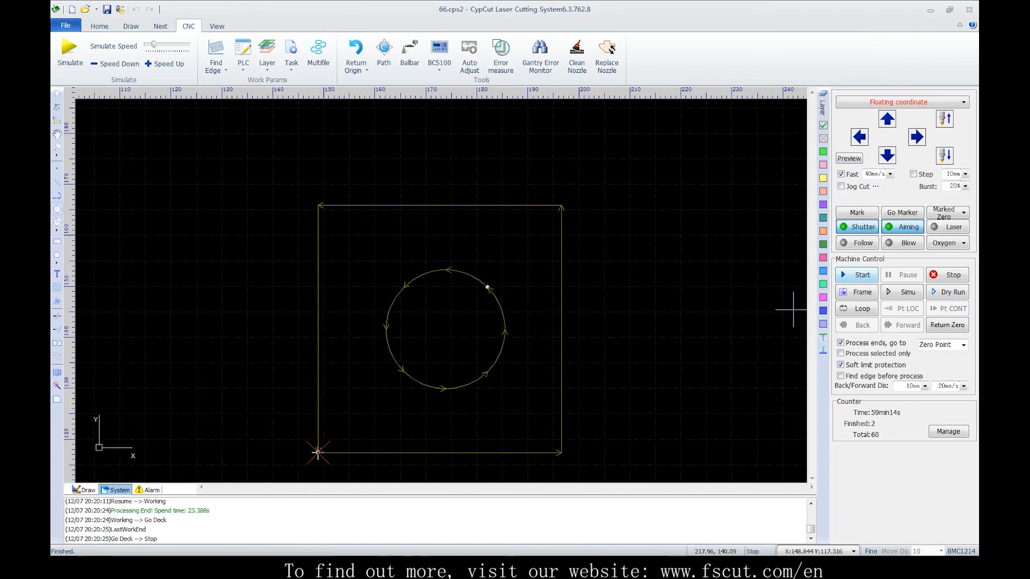
# Open the drawing 图层映射示例.dxf
pyautogui.click(99, 26)
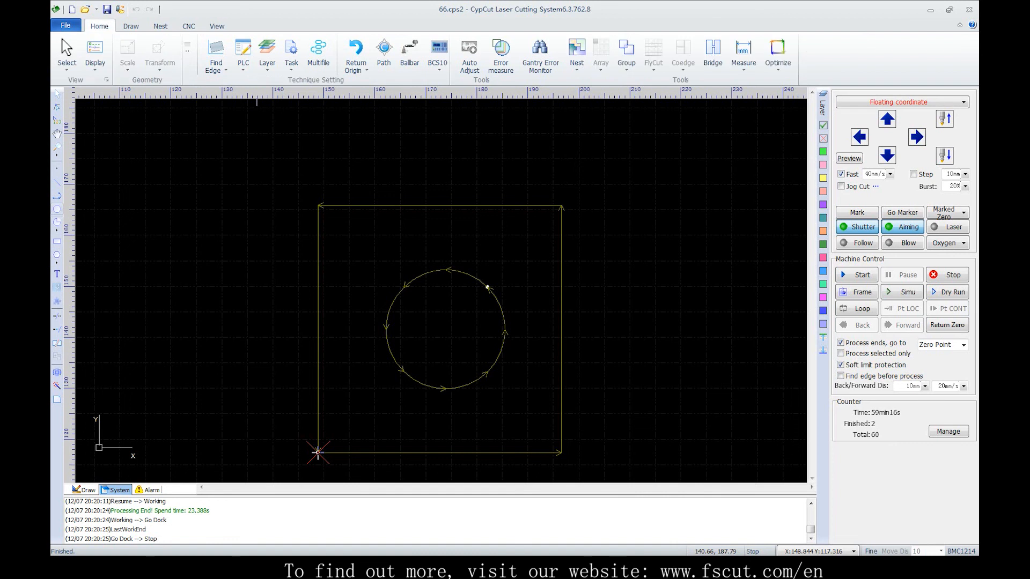
pyautogui.click(814, 56)
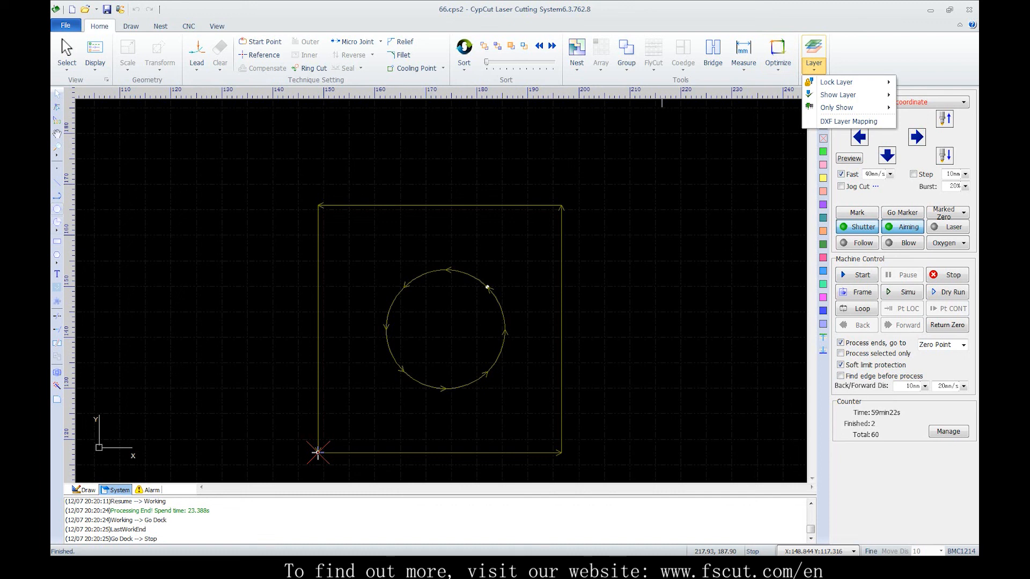
pyautogui.click(85, 9)
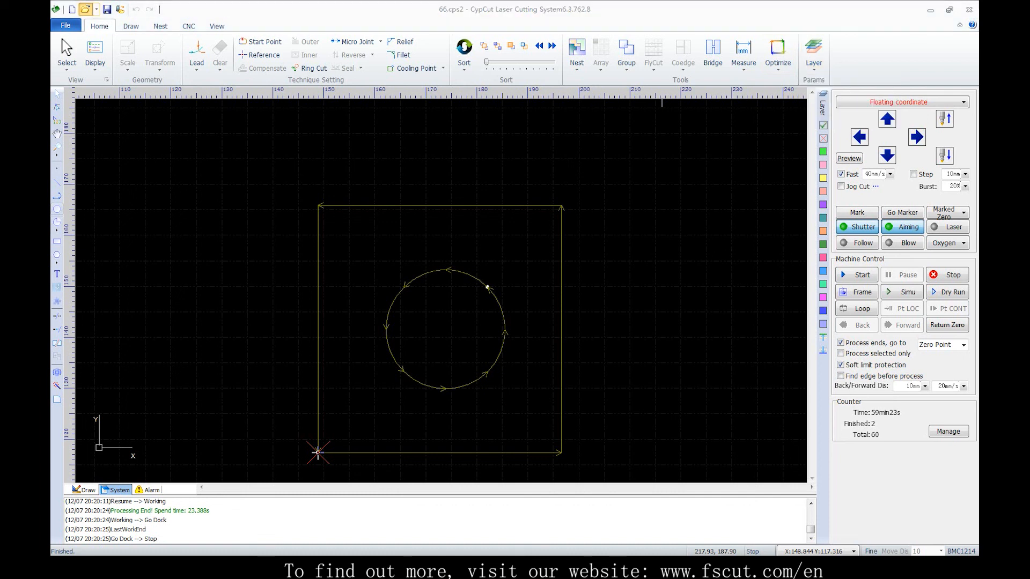
pyautogui.doubleClick(422, 186)
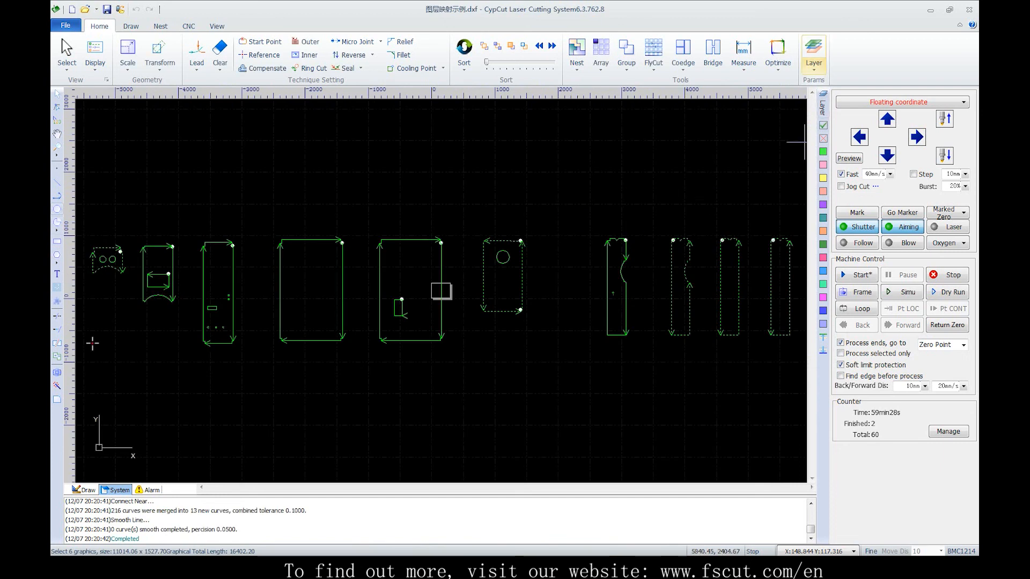
# Open DXF Layer Mapping for the drawing and map DXF layer 0 to layer 1
pyautogui.scroll(-2, 665, 166)
pyautogui.moveTo(717, 162); pyautogui.dragTo(689, 164, button='middle')
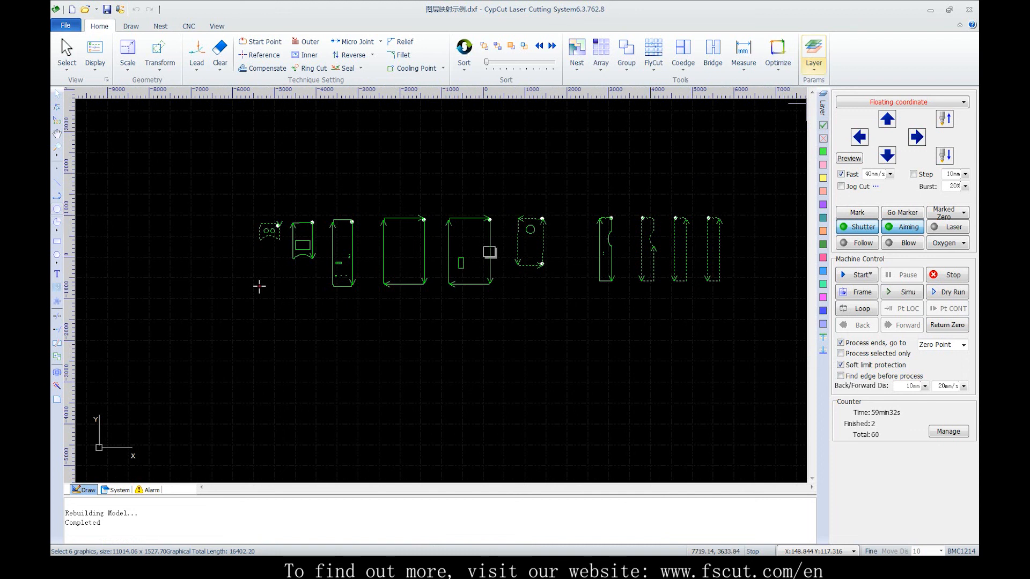
pyautogui.click(813, 53)
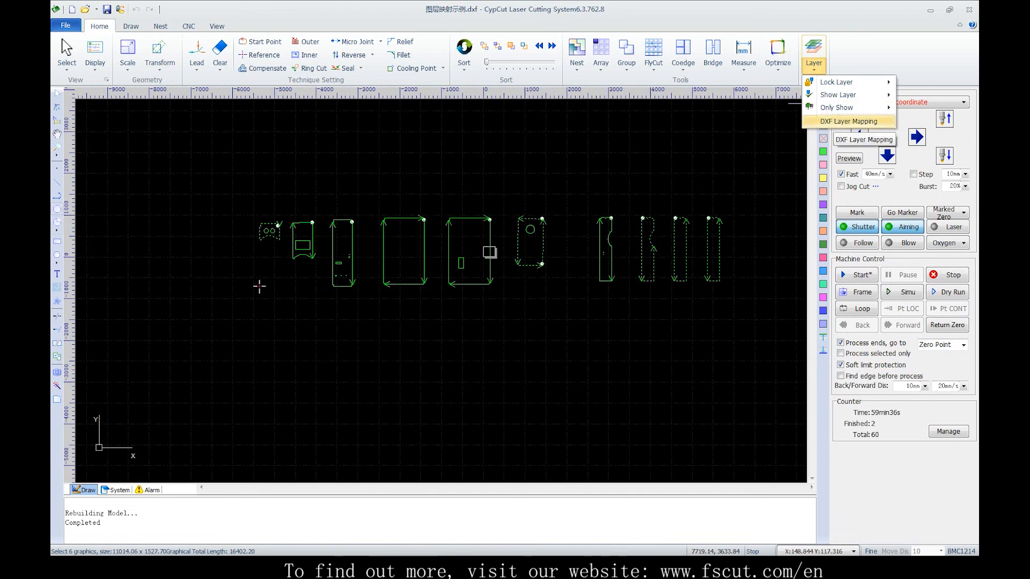
pyautogui.click(849, 121)
pyautogui.click(559, 244)
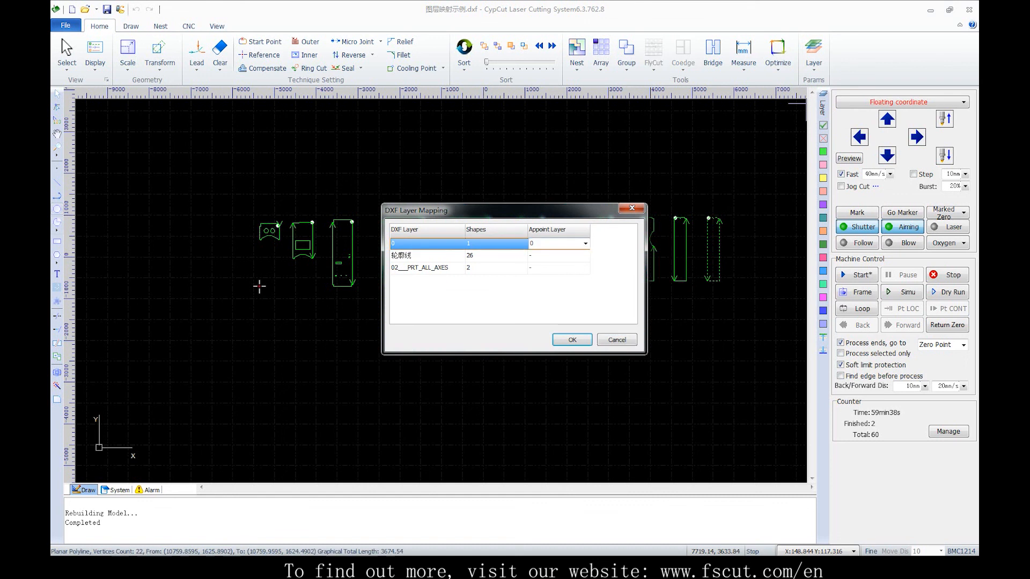
pyautogui.moveTo(510, 210)
pyautogui.mouseDown()
pyautogui.moveTo(590, 208)
pyautogui.moveTo(542, 298)
pyautogui.moveTo(468, 311)
pyautogui.mouseUp()
pyautogui.click(544, 345)
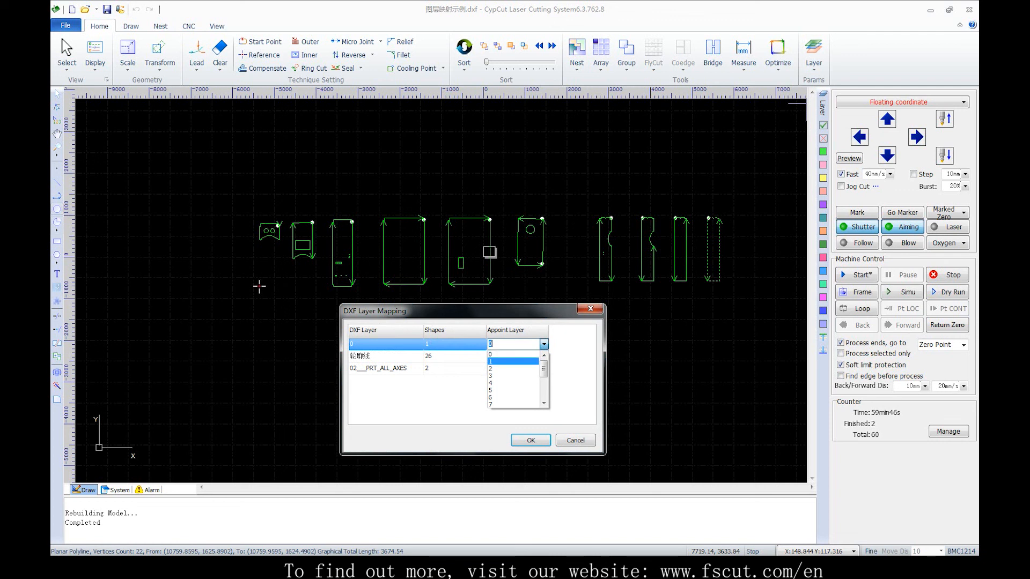
pyautogui.click(509, 361)
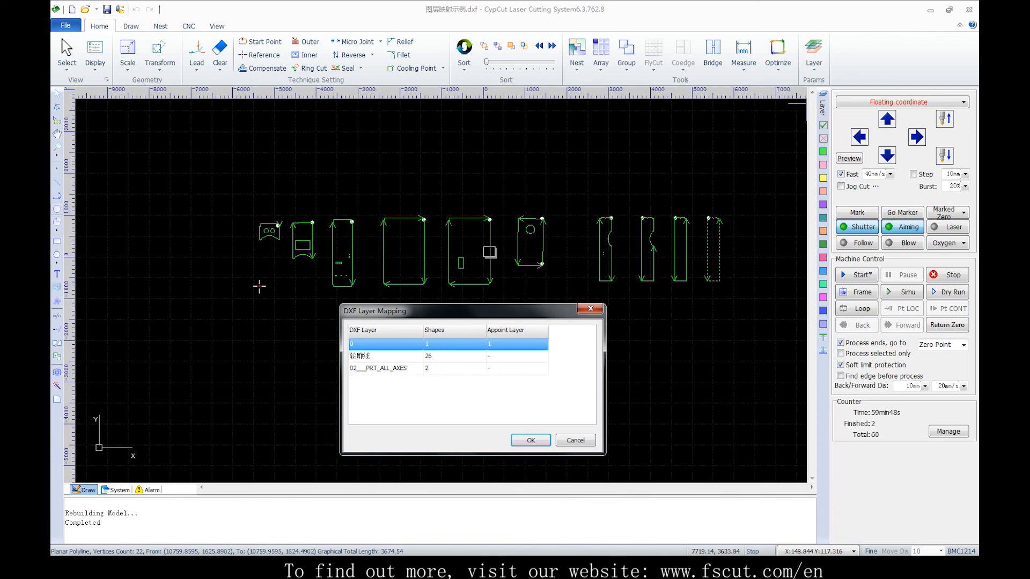
# Map DXF layer 轮廓线 to layer 2 and 02___PRT_ALL_AXES to layer 3, and apply the mapping
pyautogui.click(541, 356)
pyautogui.click(544, 356)
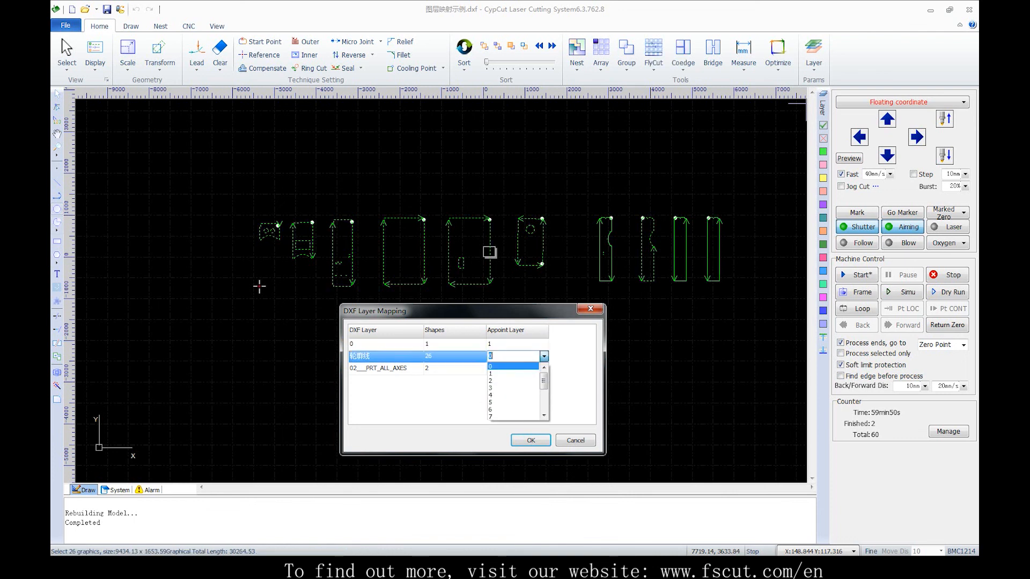
pyautogui.click(510, 381)
pyautogui.click(541, 368)
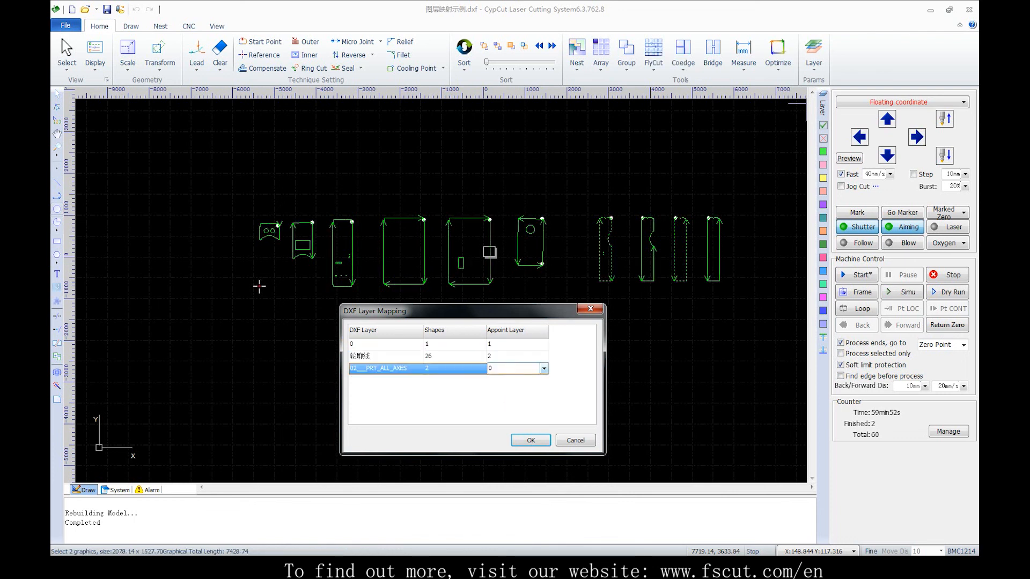
pyautogui.click(544, 367)
pyautogui.click(510, 399)
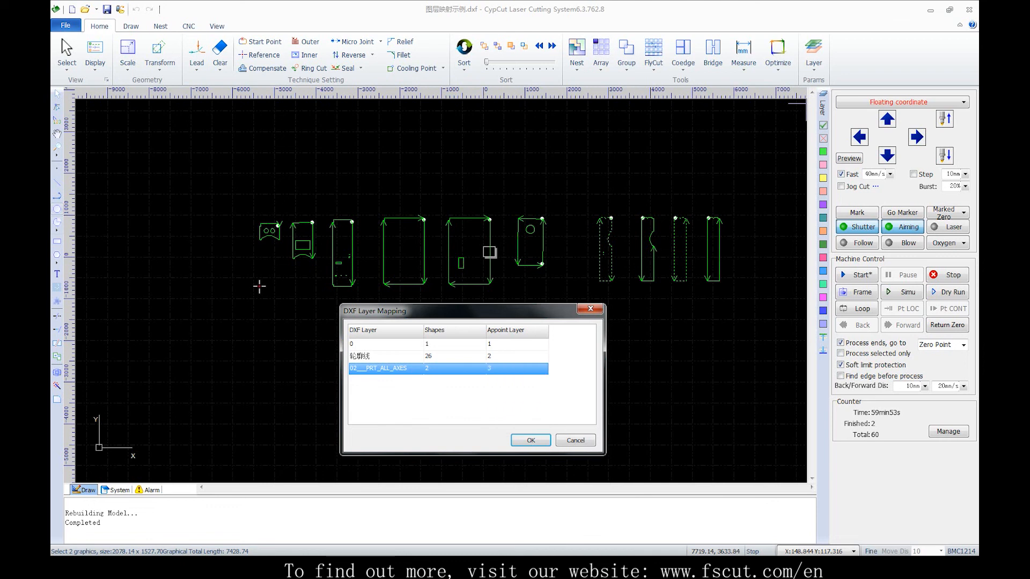
pyautogui.click(530, 440)
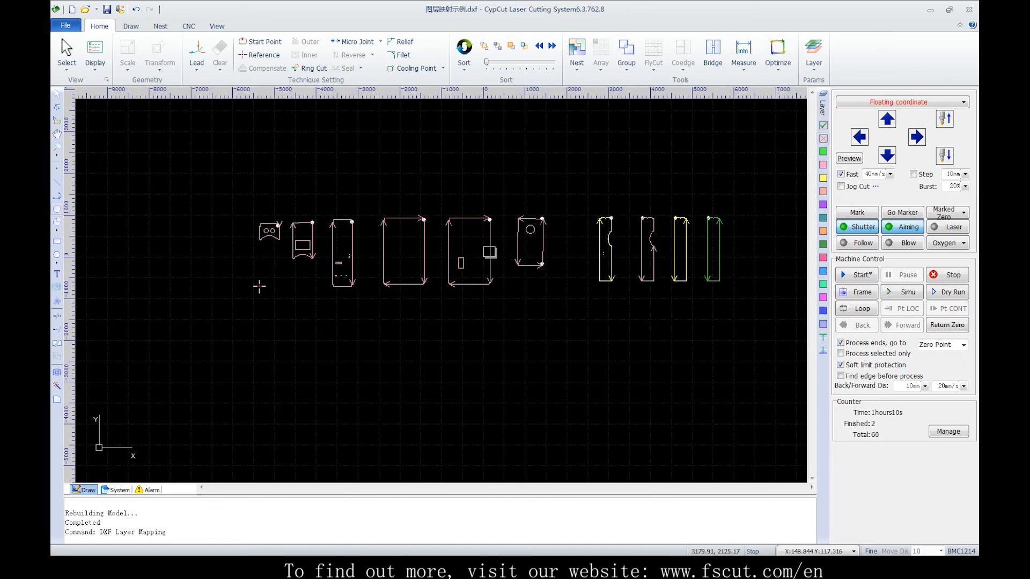
# Set the four narrow parts on the drawing's right side to not working, and switch them back to working
pyautogui.moveTo(568, 167); pyautogui.dragTo(748, 311)
pyautogui.click(822, 139)
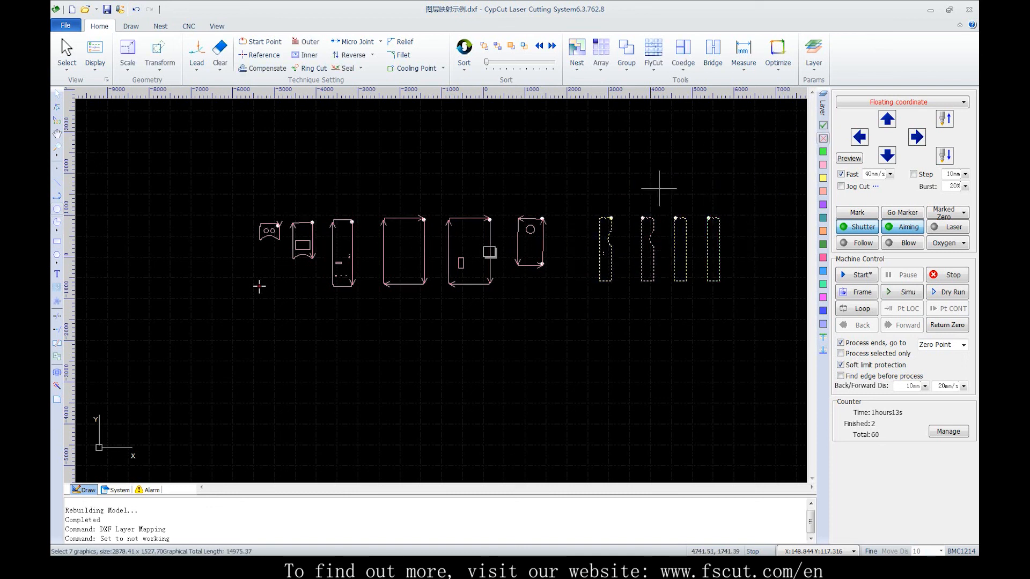
pyautogui.moveTo(591, 188); pyautogui.dragTo(768, 316)
pyautogui.click(822, 125)
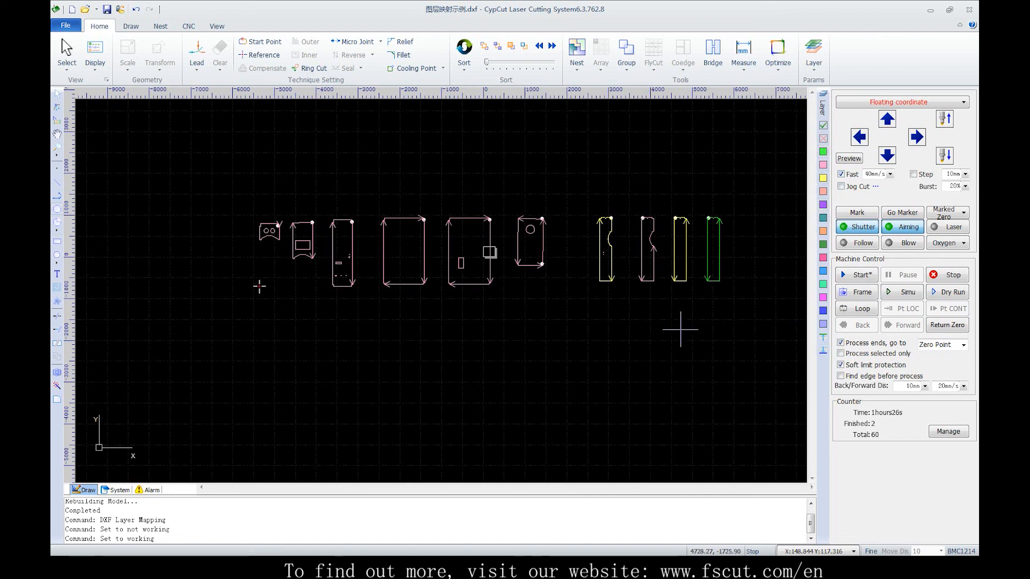
pyautogui.moveTo(748, 353); pyautogui.dragTo(731, 333)
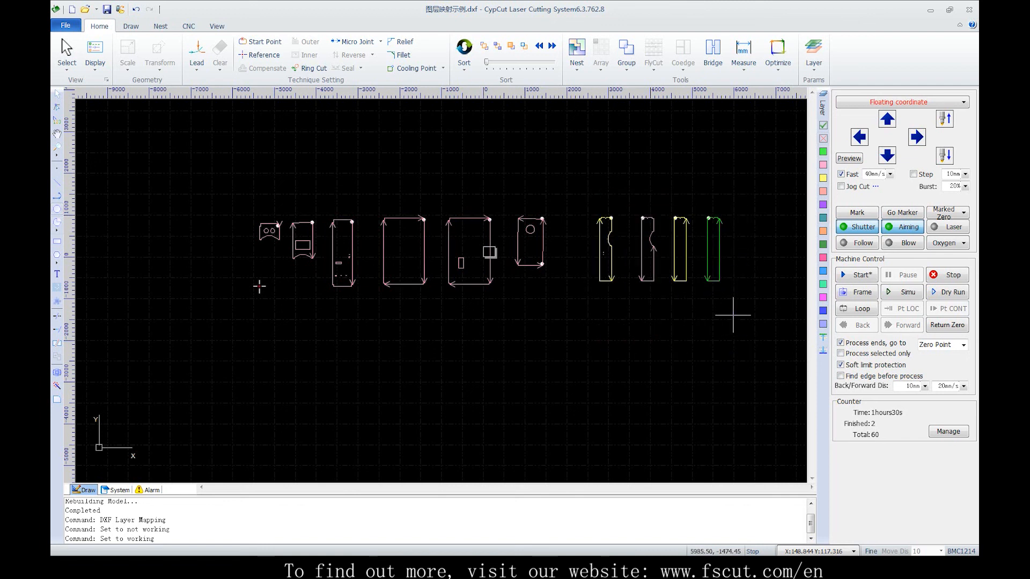
# Assign the two rightmost narrow parts to the dashed cyan layer and the two beside them to the dashed yellow layer
pyautogui.moveTo(655, 177); pyautogui.dragTo(804, 350)
pyautogui.click(823, 218)
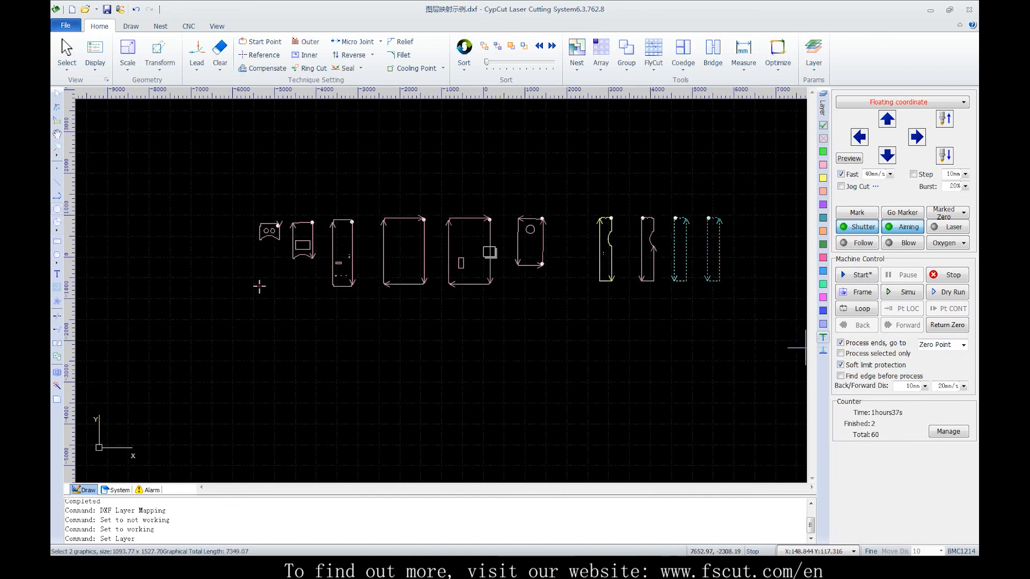
pyautogui.click(707, 336)
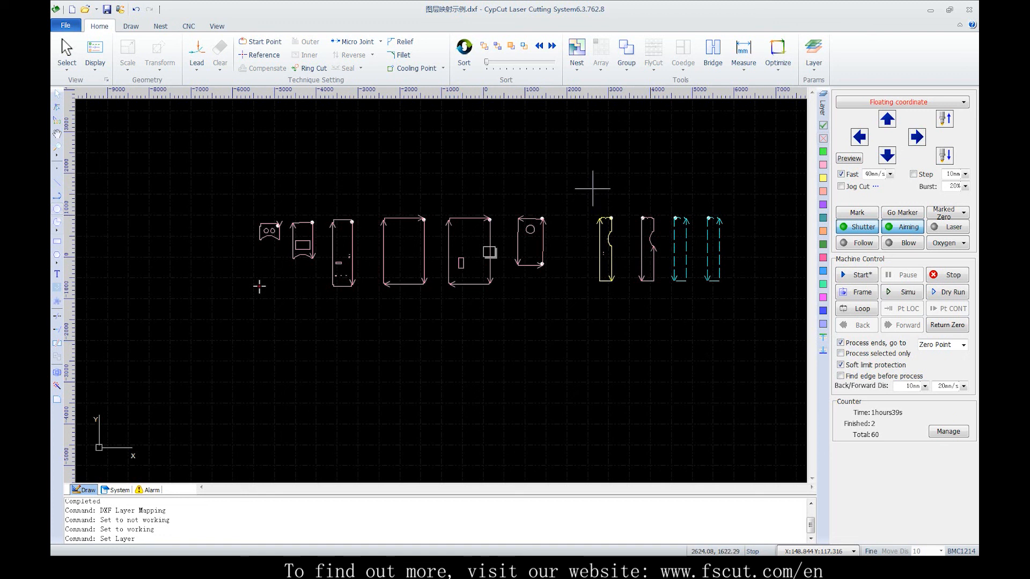
pyautogui.moveTo(592, 188); pyautogui.dragTo(663, 321)
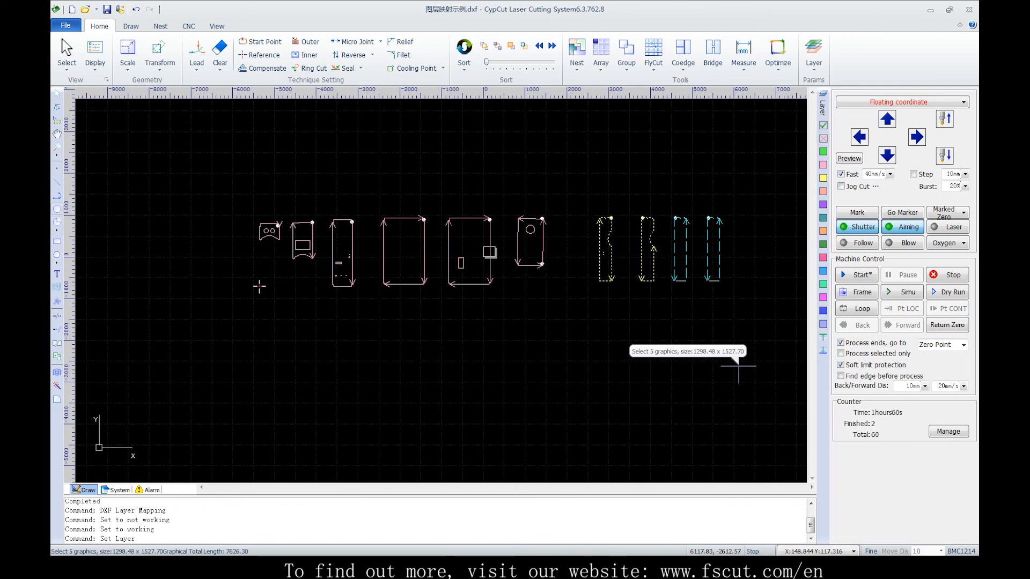
pyautogui.click(728, 353)
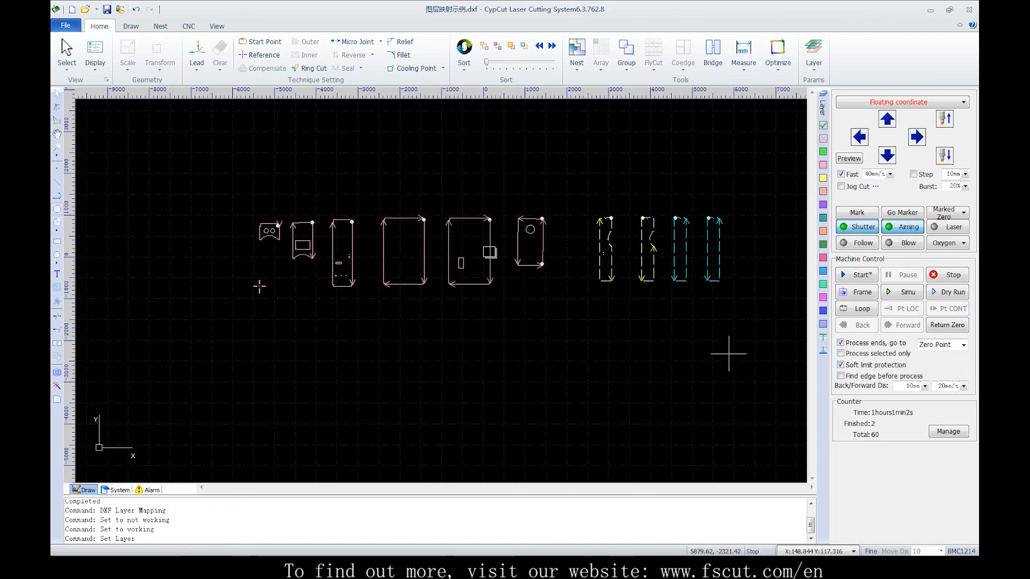